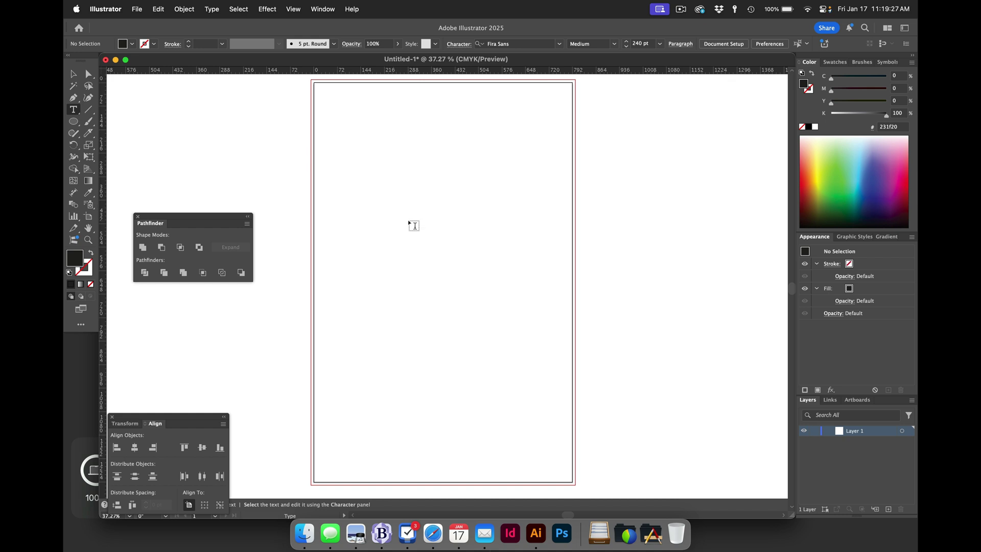
Step: Place the letter g as 240 pt Fira Sans Medium text on the artboard and duplicate it outside the artboard's right edge
left_click(409, 220)
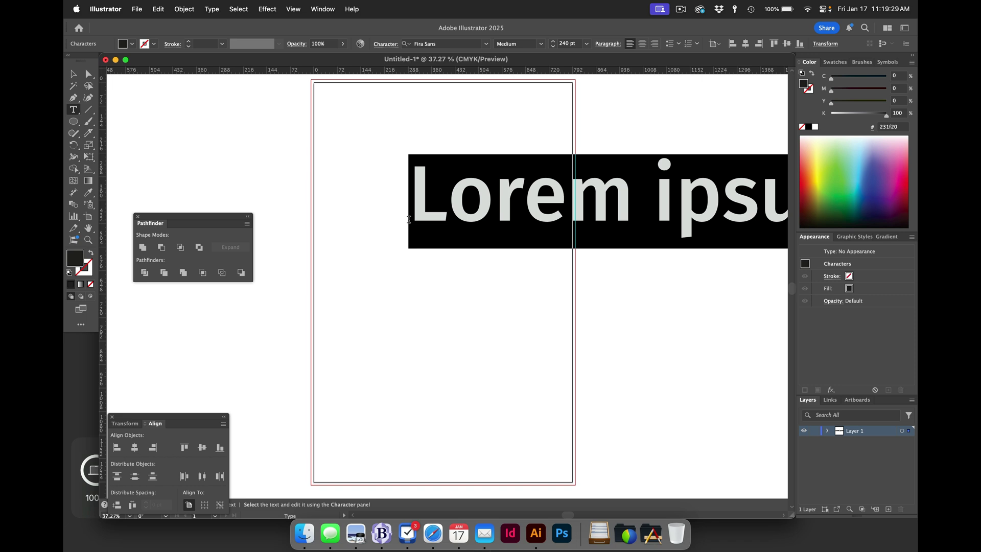
type("g")
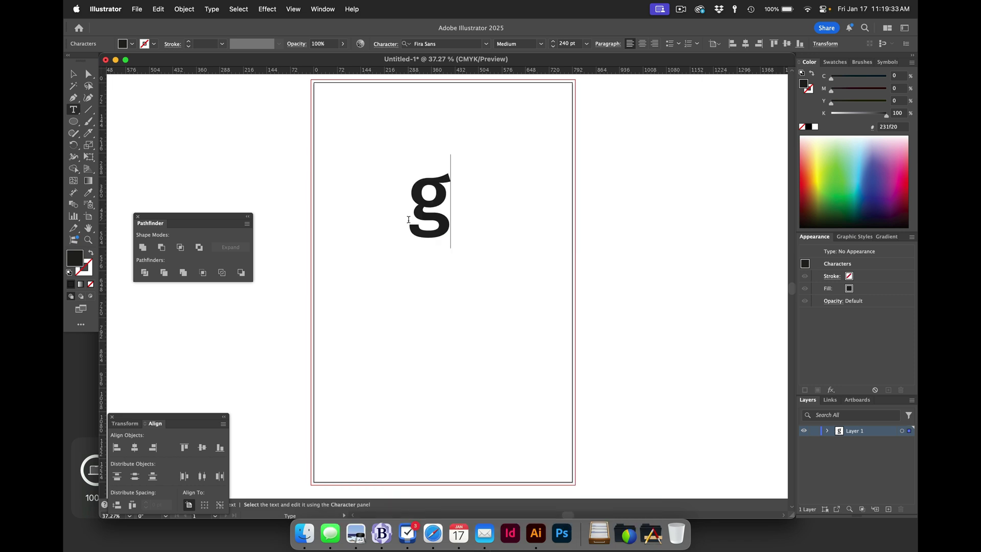
key("Escape")
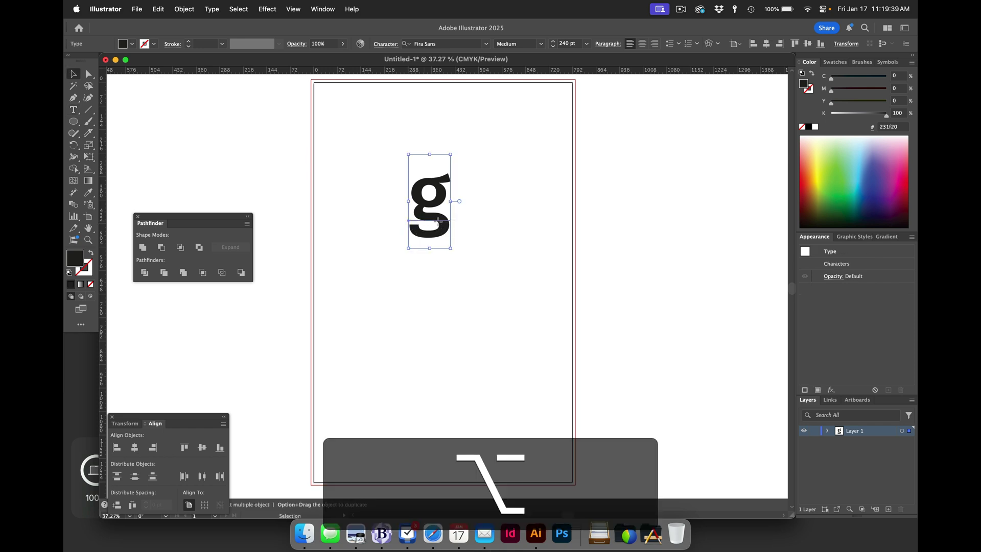
left_click_drag(438, 225, 660, 231)
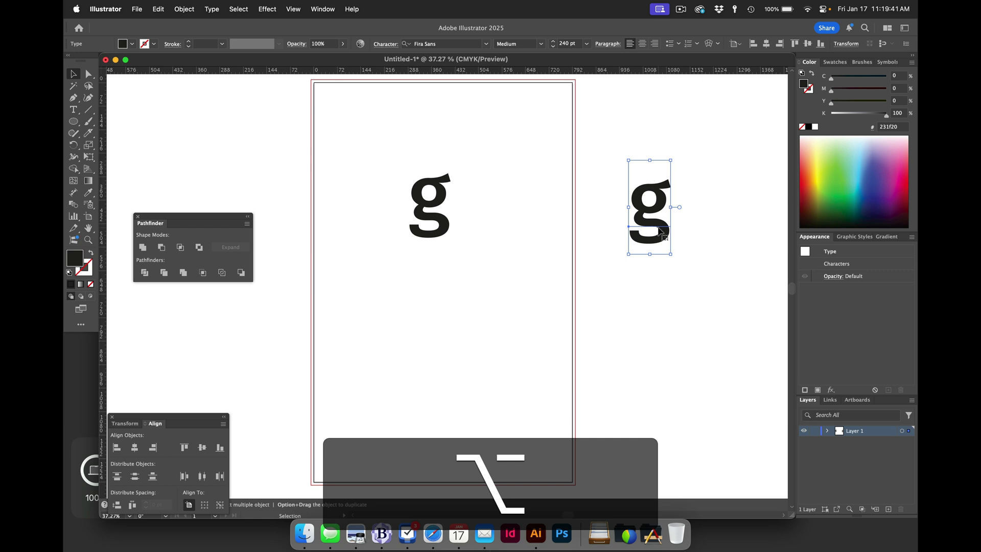
Step: Convert the artboard's g to outlines and place a duplicate of the outlined letter level with it on its right
left_click(427, 229)
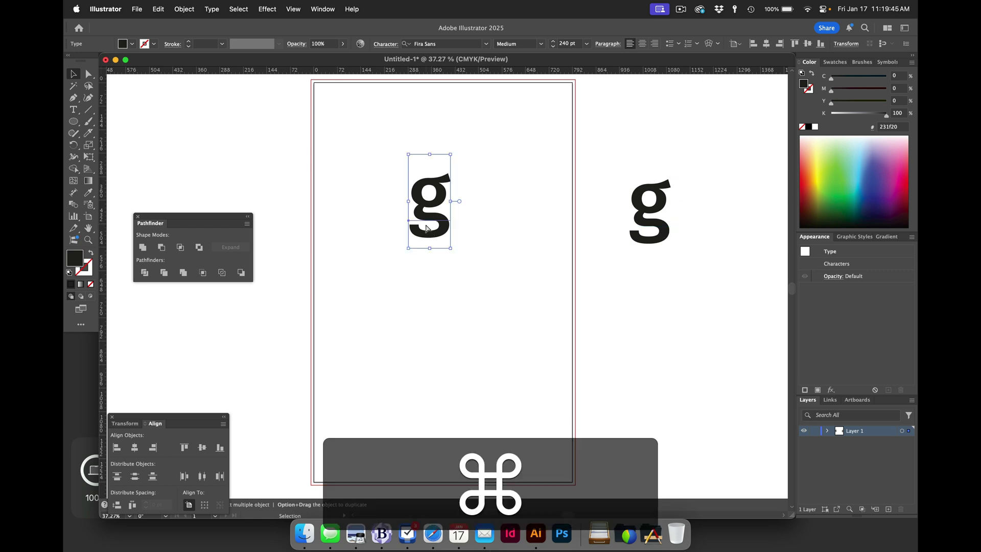
key("shift+super+b")
key("shift+super+o")
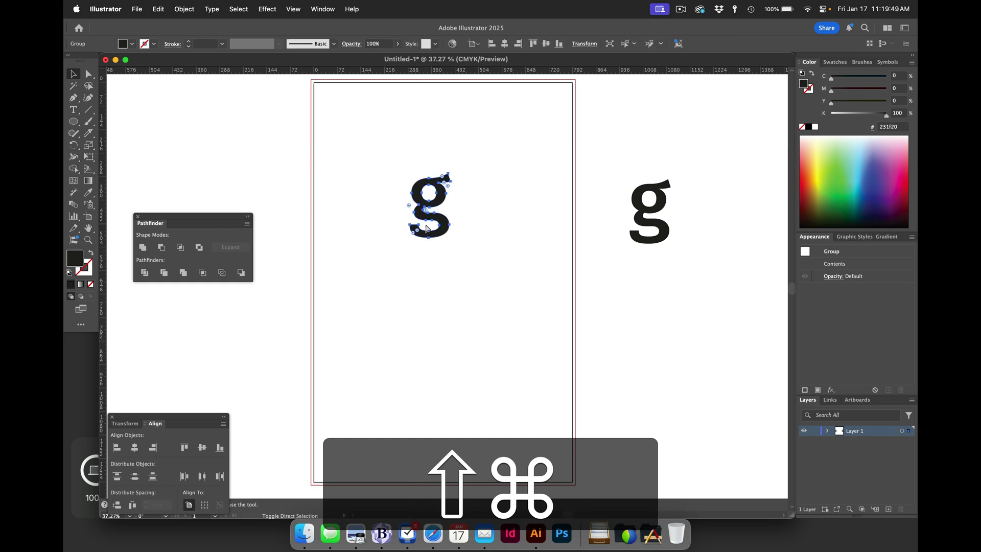
key("shift+super+b")
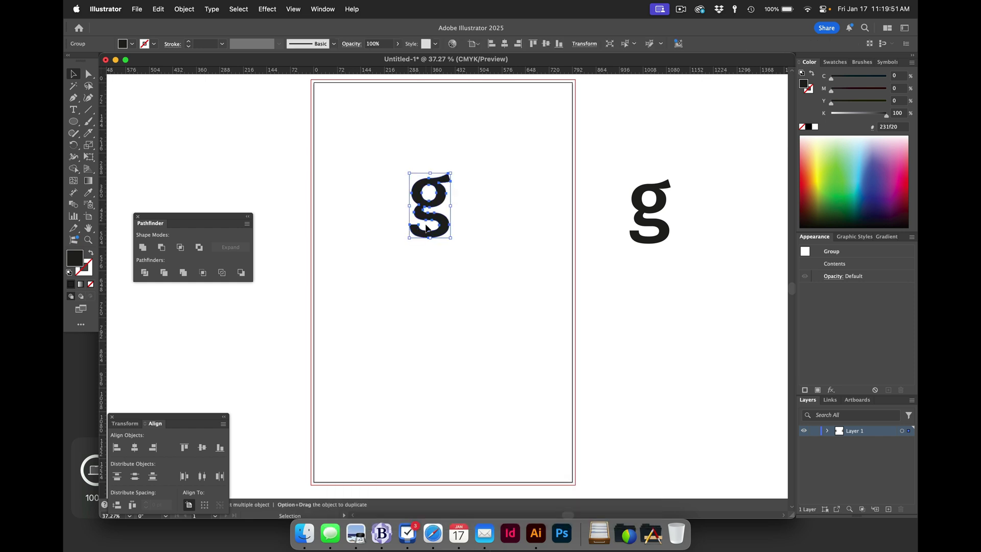
left_click_drag(445, 221, 451, 240)
left_click_drag(379, 184, 507, 294)
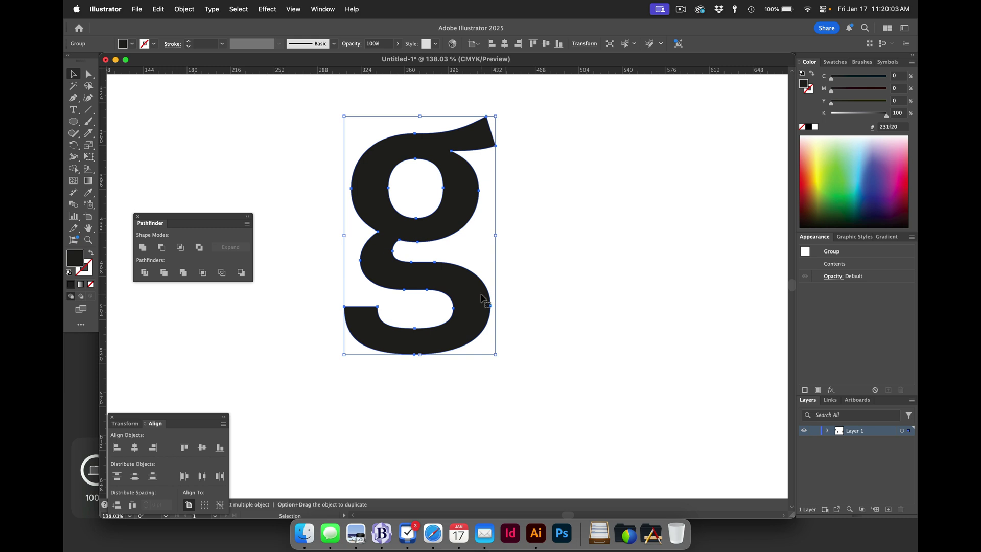
key("v")
left_click_drag(480, 299, 724, 299)
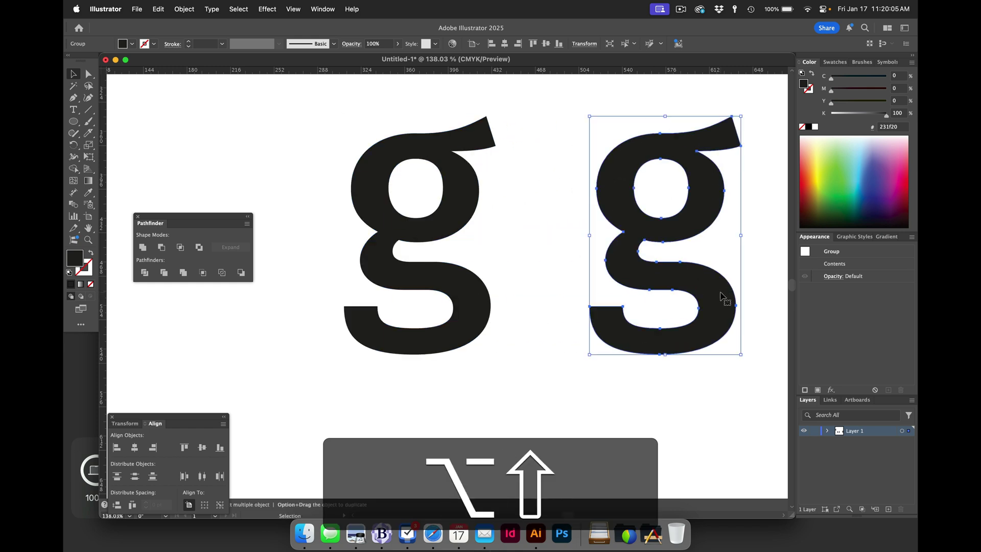
Step: Cut the left outlined g with the Scissors tool at the two anchor points where the bowl meets the neck
left_click(476, 296)
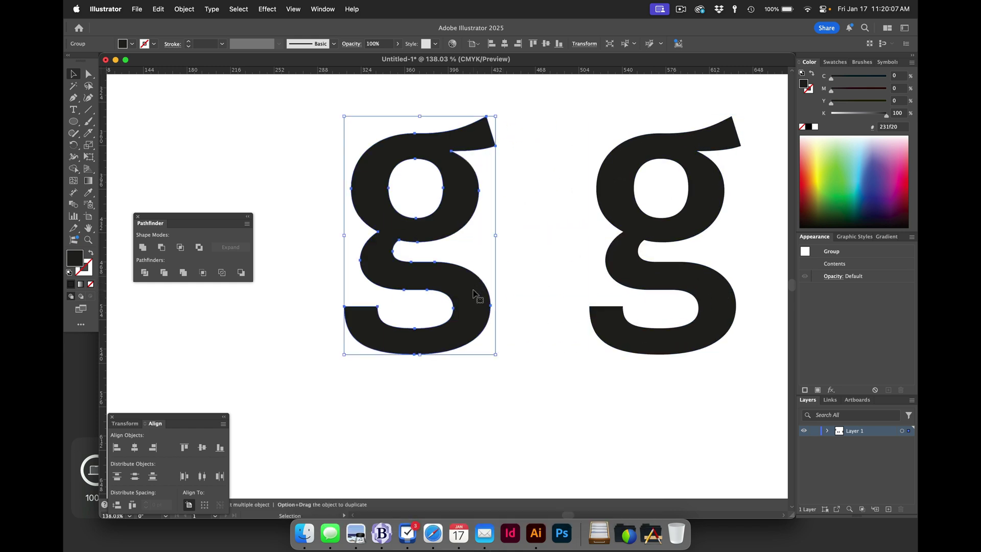
key("c")
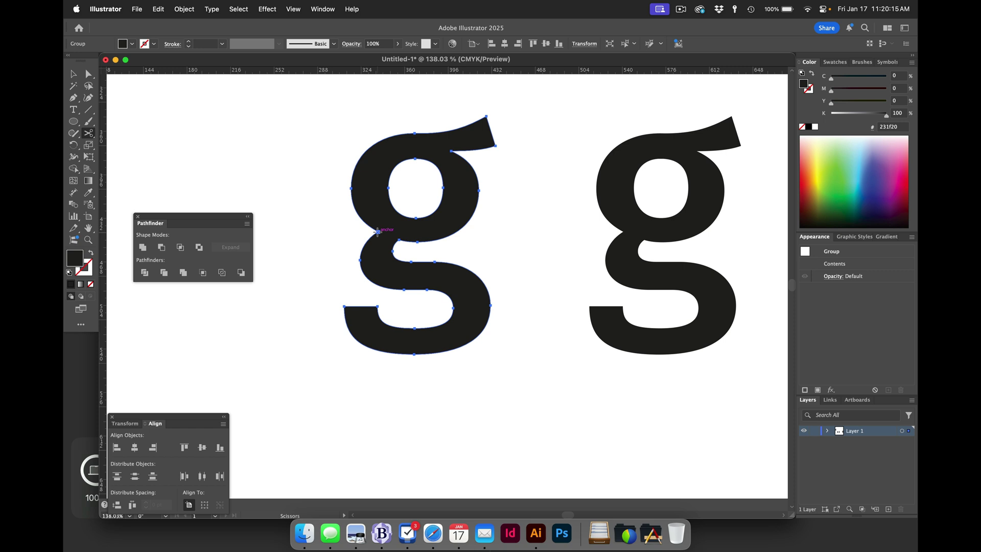
left_click(293, 9)
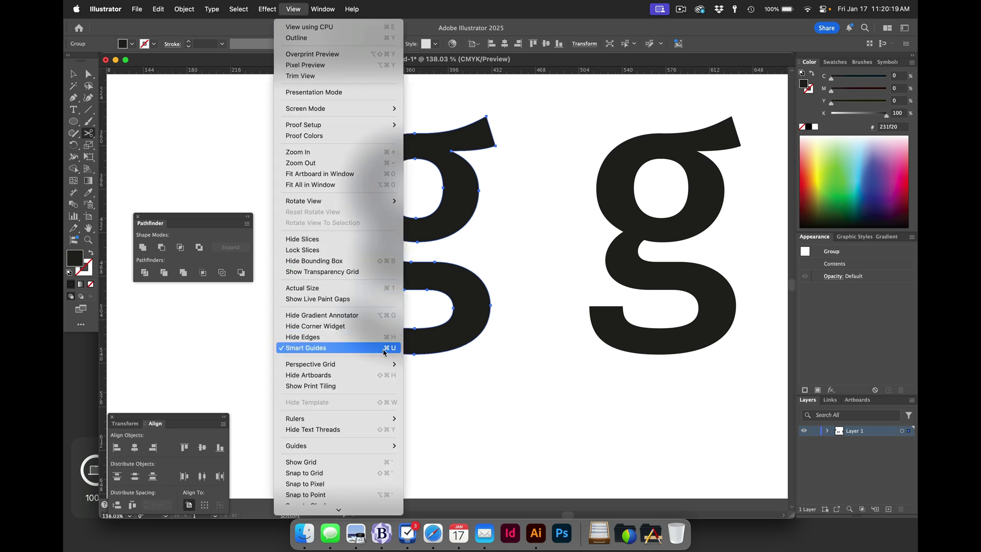
left_click(505, 380)
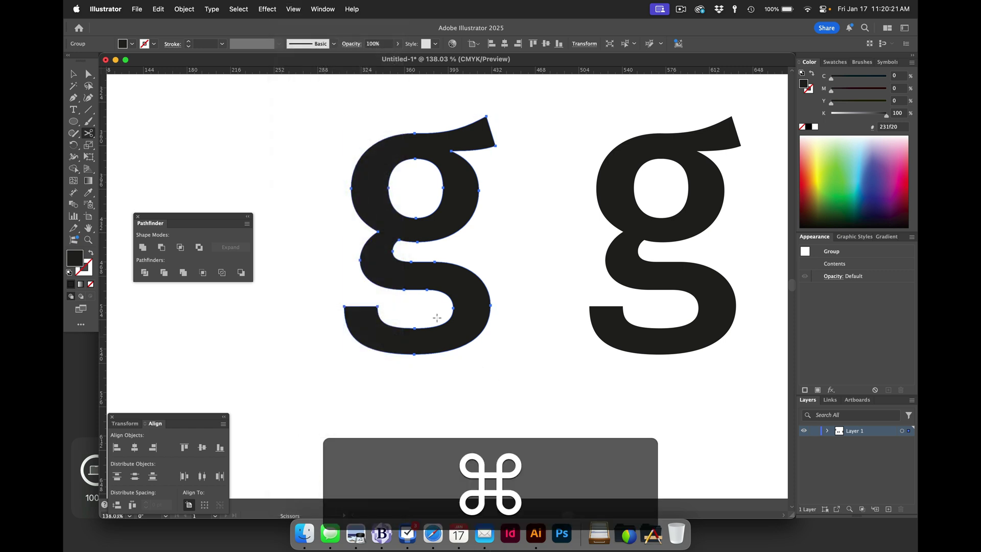
left_click(378, 231)
left_click(399, 239)
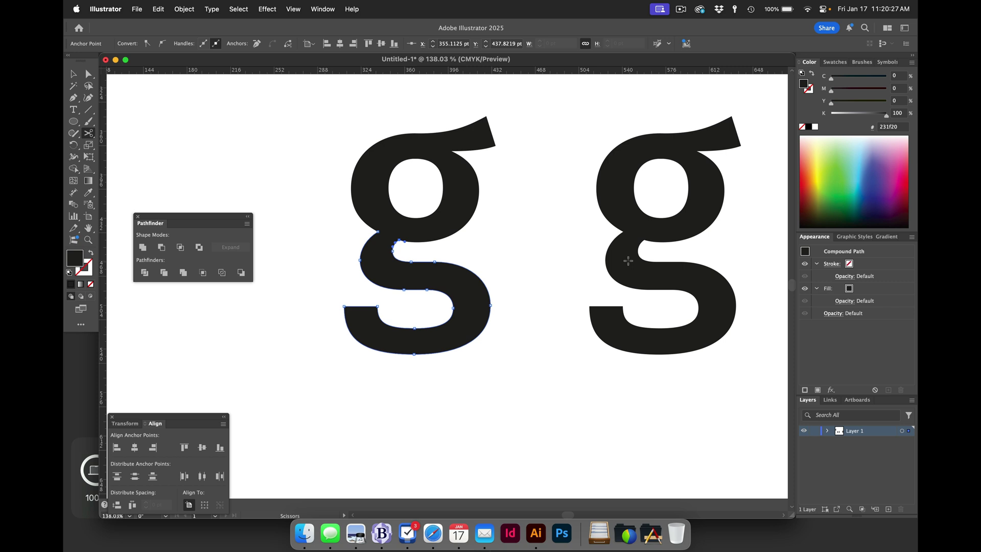
Step: Cut the duplicate g on the right at the same two anchor points between bowl and neck
key("super")
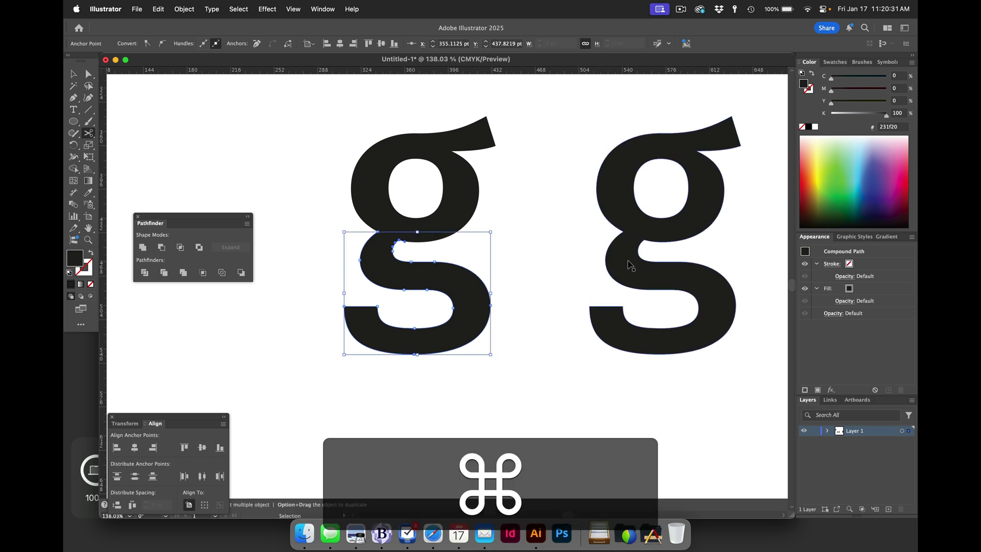
left_click(630, 265, "super")
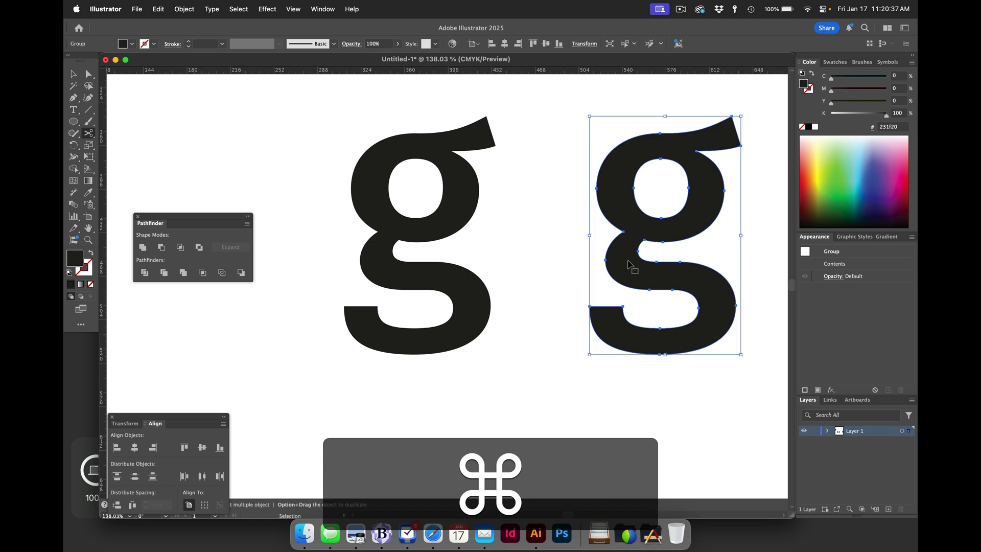
left_click(624, 231)
left_click(645, 239)
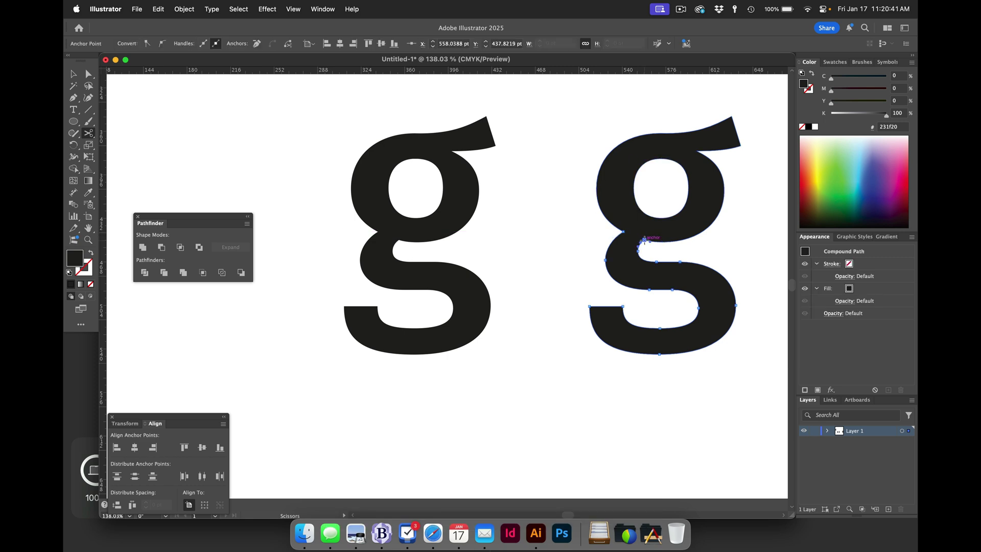
Step: Delete the bowl and ear of the left g and the neck and lower loop of the right g
key("a")
left_click_drag(515, 196, 407, 148)
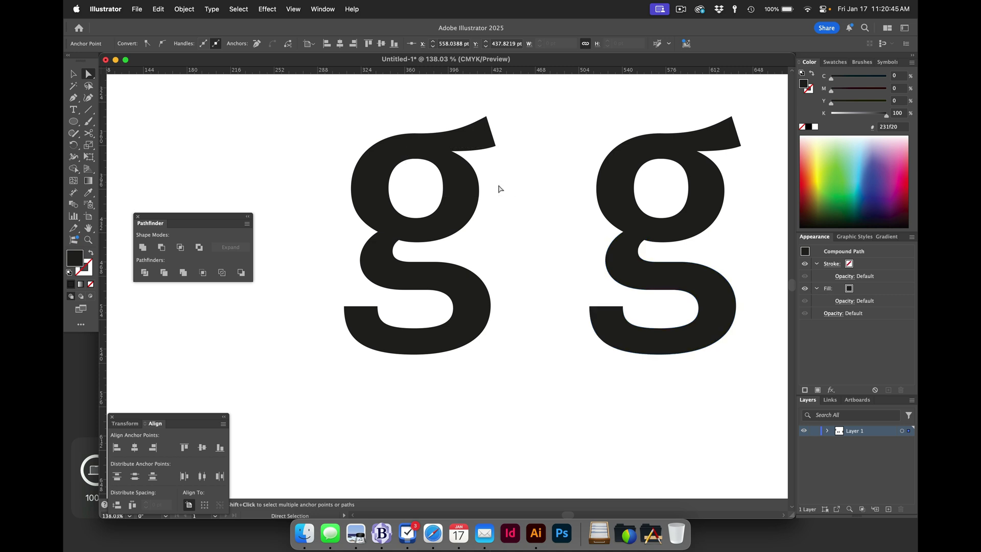
key("a")
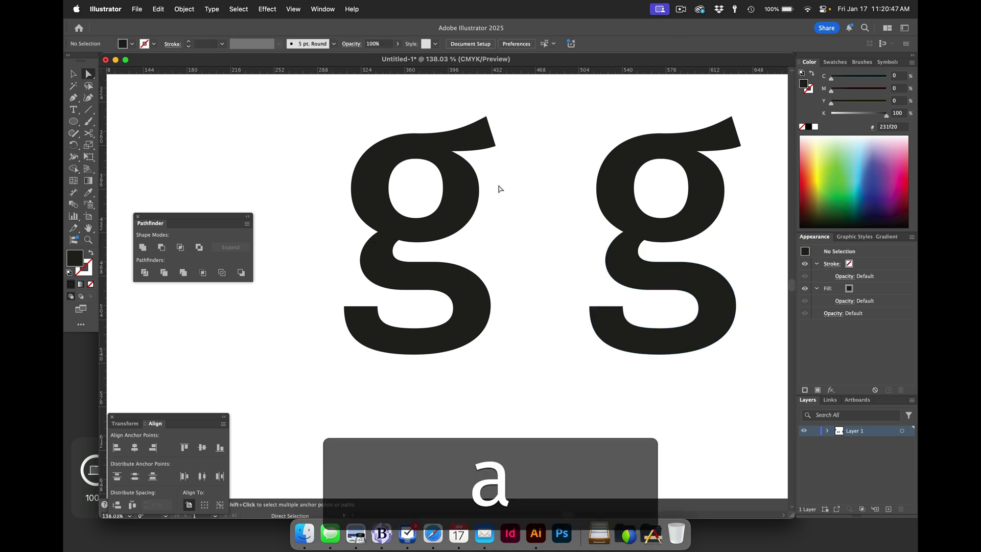
left_click_drag(512, 195, 342, 145)
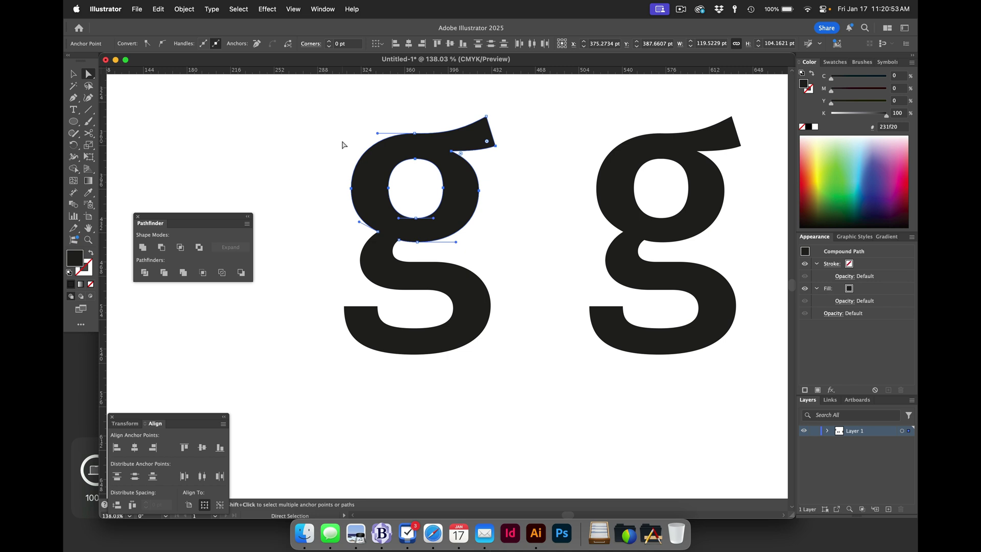
key("BackSpace")
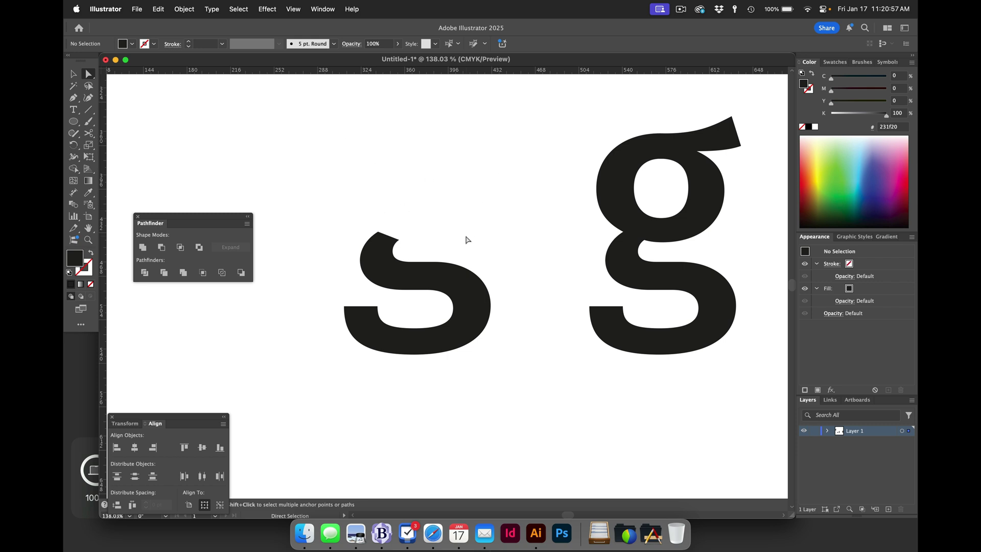
left_click_drag(603, 396, 695, 329)
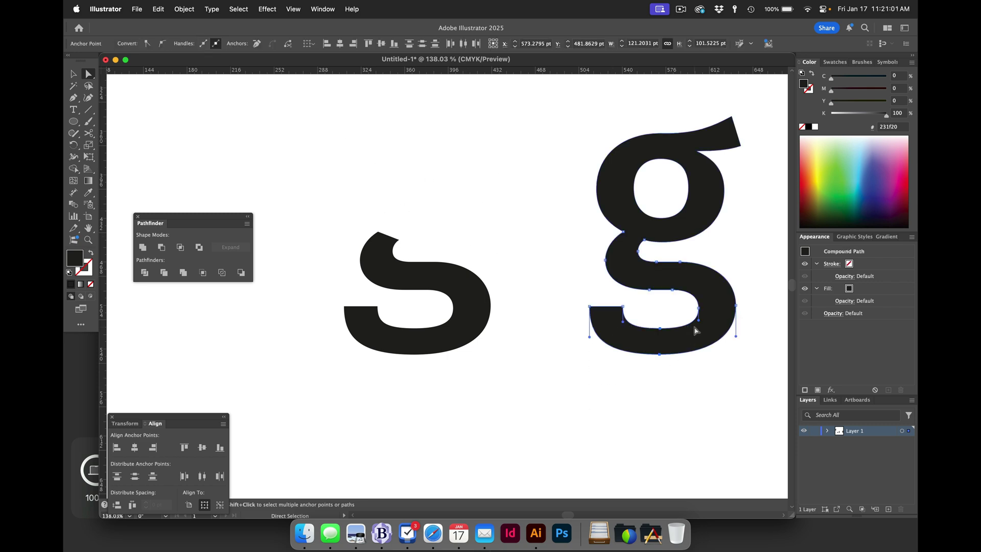
key("BackSpace")
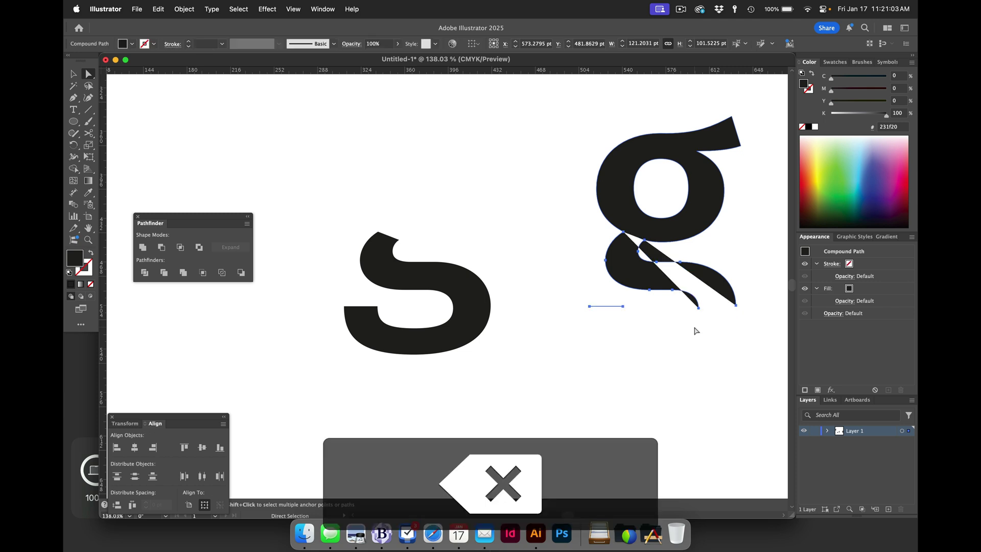
Step: Switch the artwork display to Outline view
key("super")
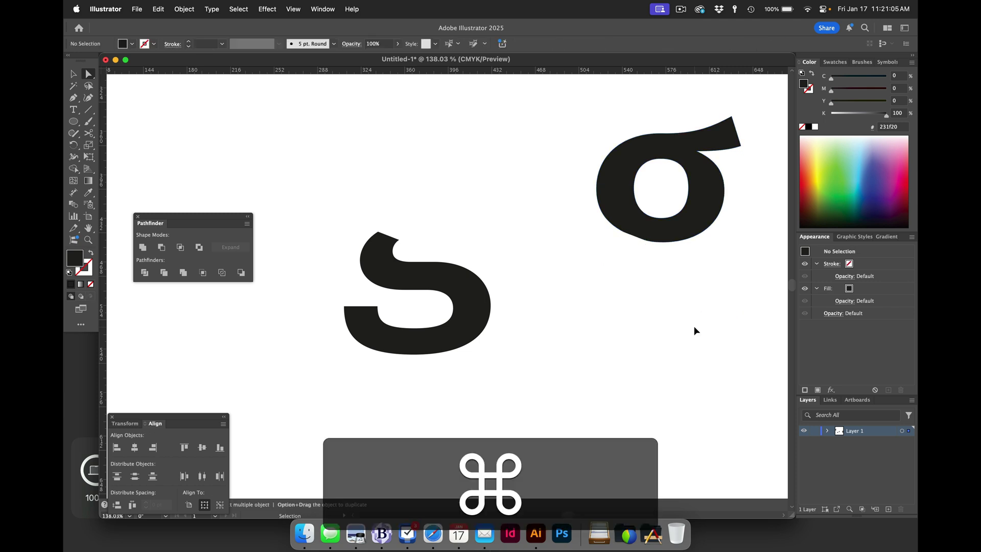
key("super+y")
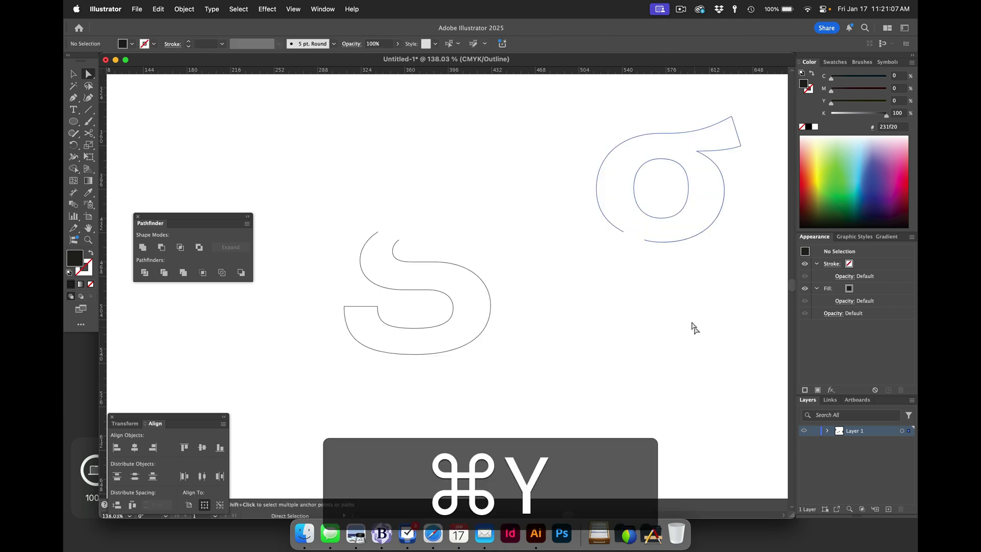
left_click(293, 7)
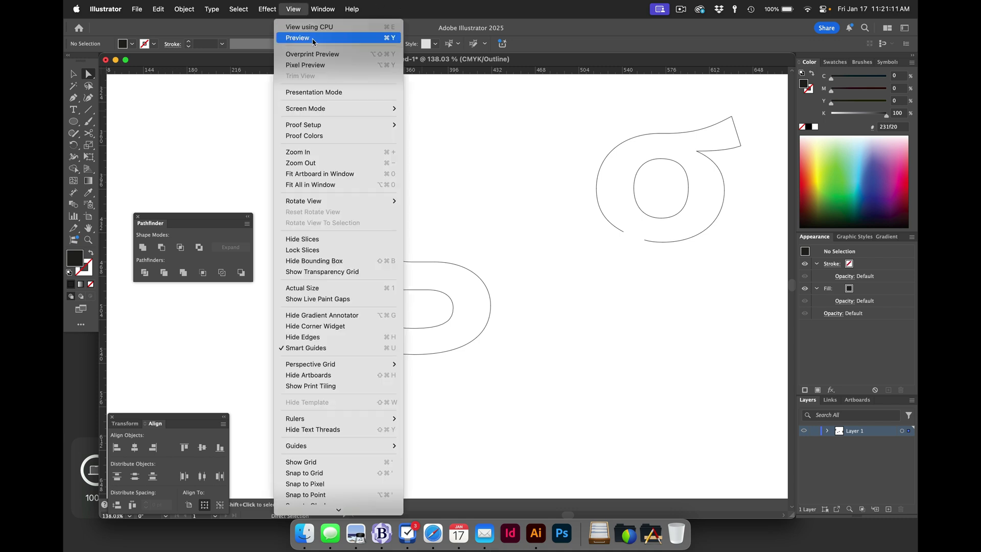
left_click(314, 41)
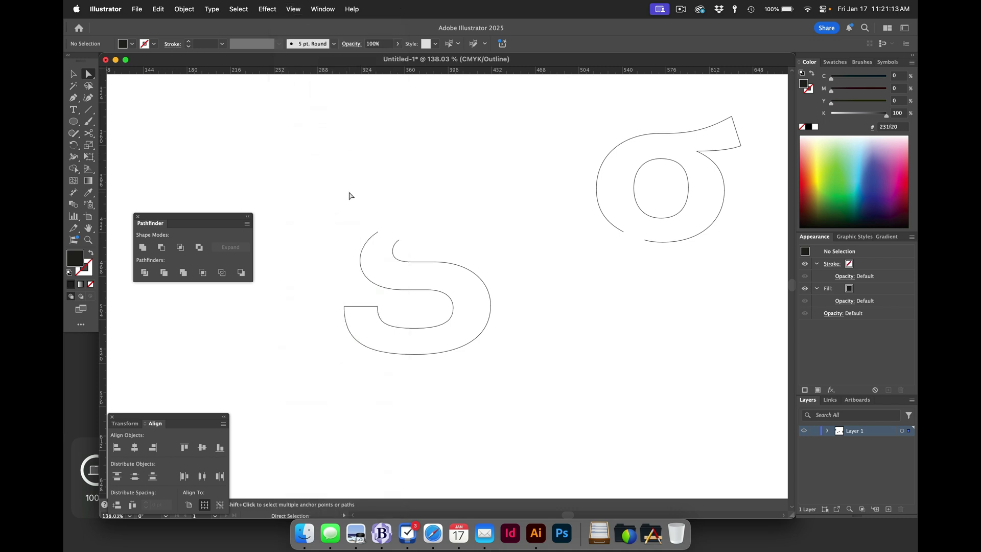
Step: Join the open path ends of the lower loop piece and of the bowl piece
key("v")
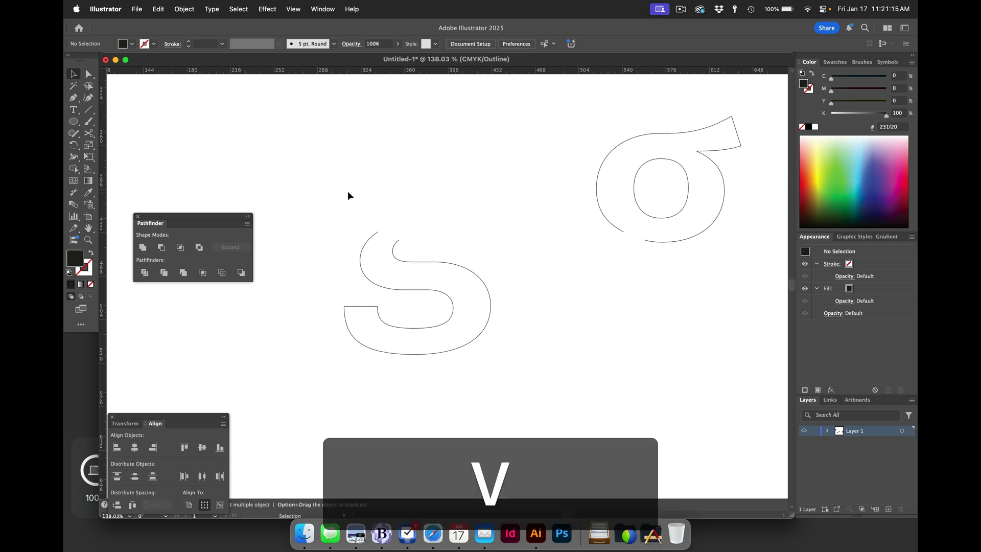
left_click(433, 286)
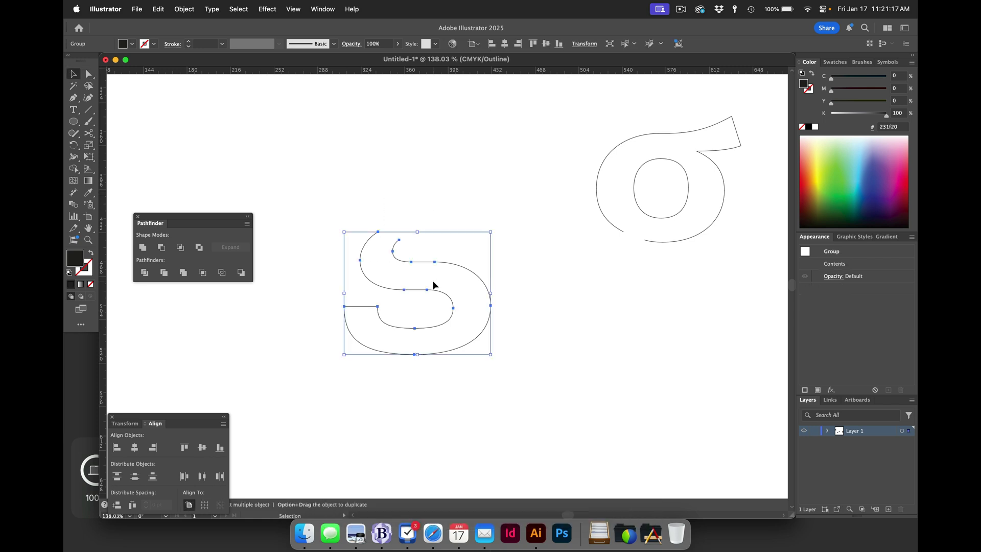
key("super")
key("super+j")
left_click_drag(589, 269, 653, 223)
key("super+j")
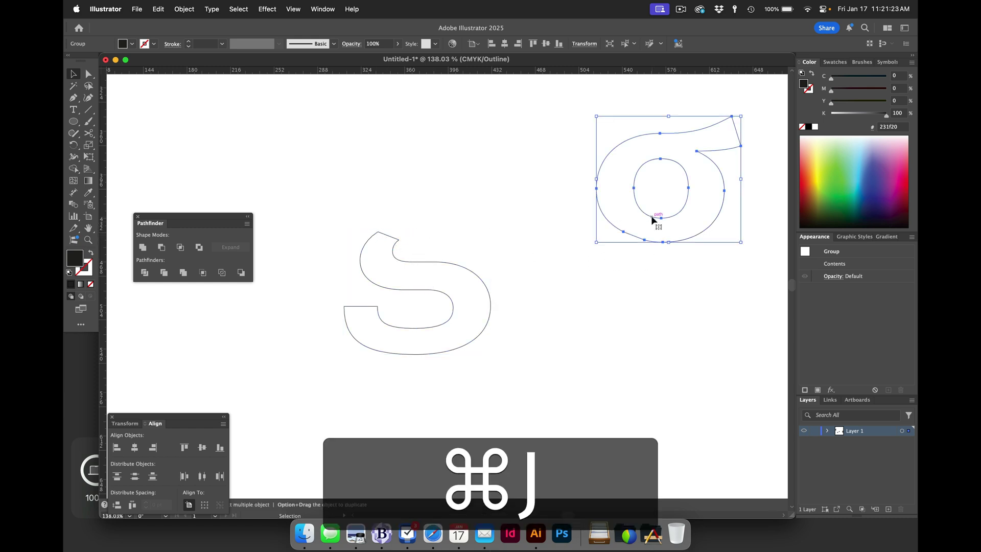
Step: Move the bowl piece by its bottom anchor point to just above and right of the lower loop piece
left_click(643, 279)
left_click(663, 243)
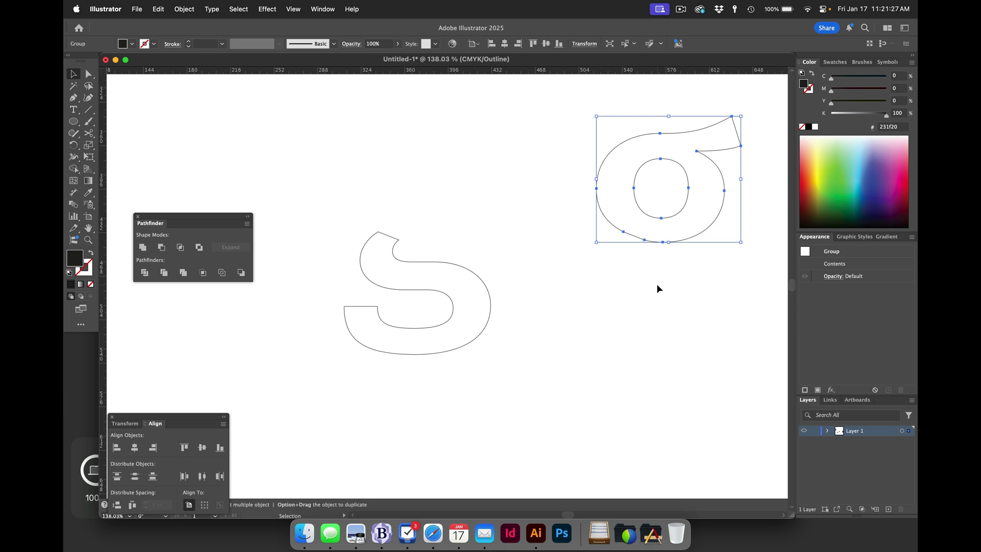
key("a")
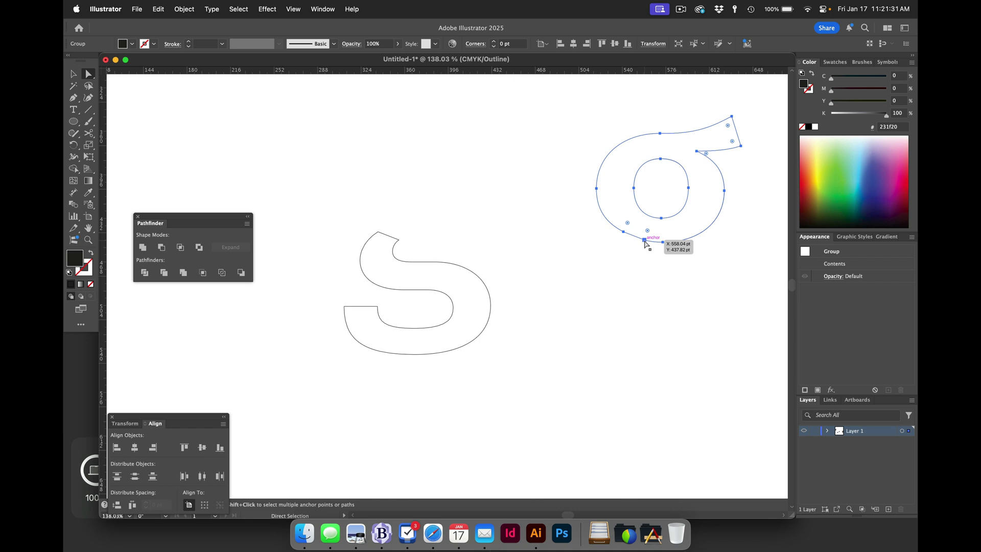
left_click_drag(642, 241, 520, 253)
Step: Move the lower loop piece by its neck anchor point onto the bowl's lower edge to reassemble the g, and deselect it
key("v")
left_click_drag(528, 360, 425, 317)
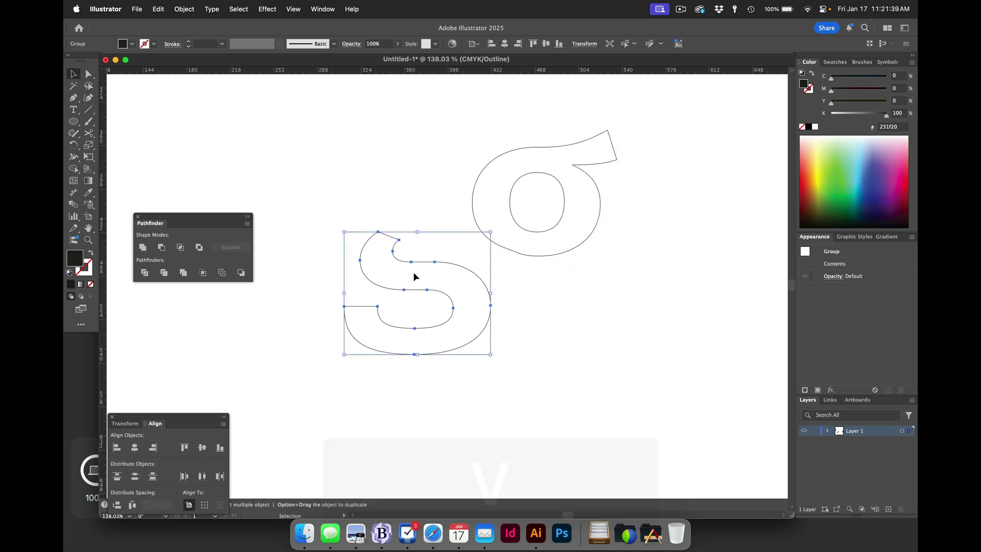
key("a")
left_click_drag(397, 240, 516, 256)
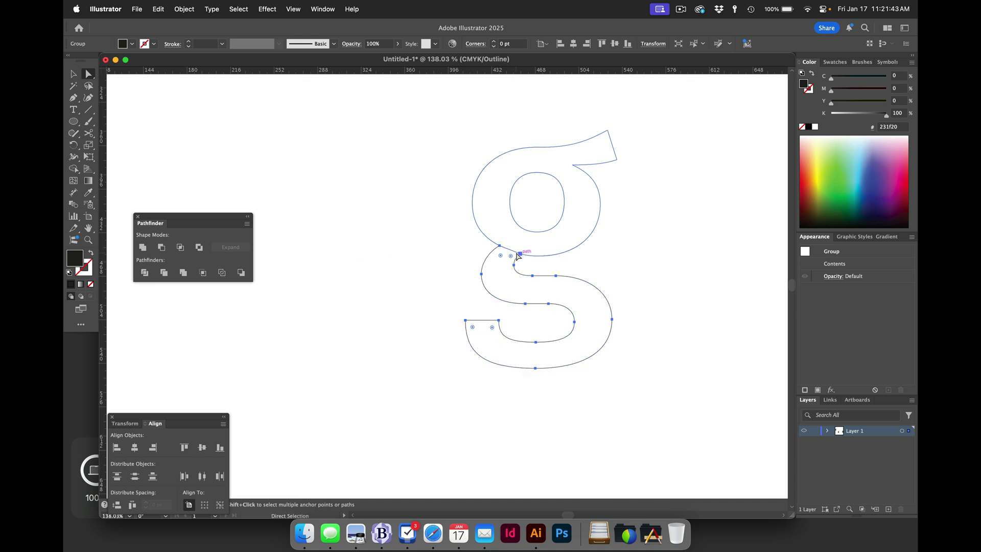
left_click(657, 276)
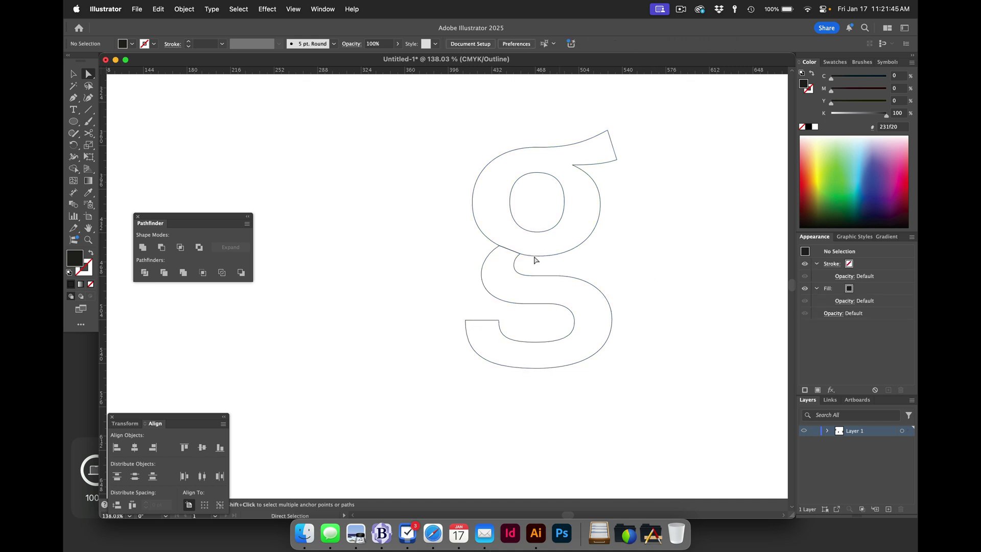
Step: Inspect the seam between the bowl and the lower loop up close, and switch the artwork display back to Preview
left_click_drag(548, 261, 558, 270)
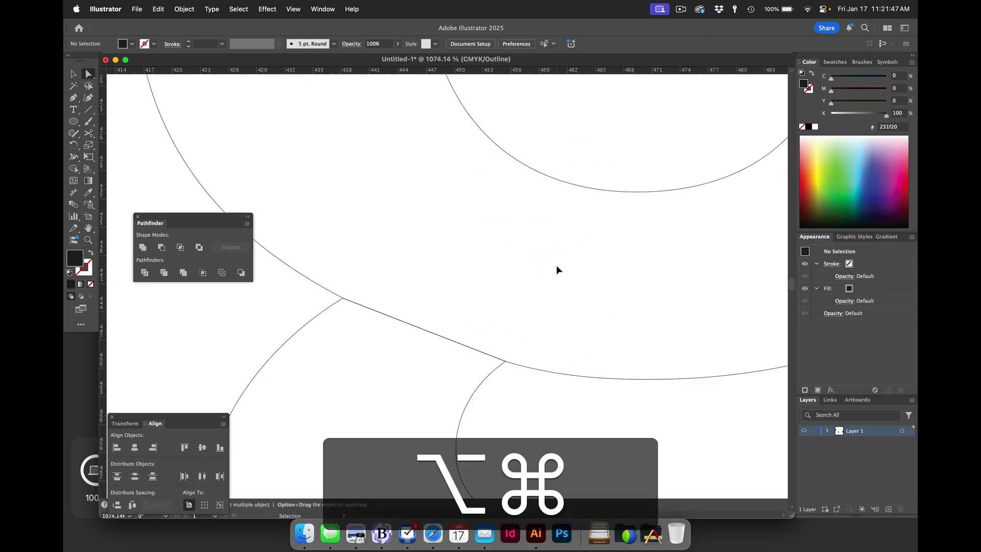
key("alt+super+0")
key("super+space")
left_click_drag(420, 188, 534, 289)
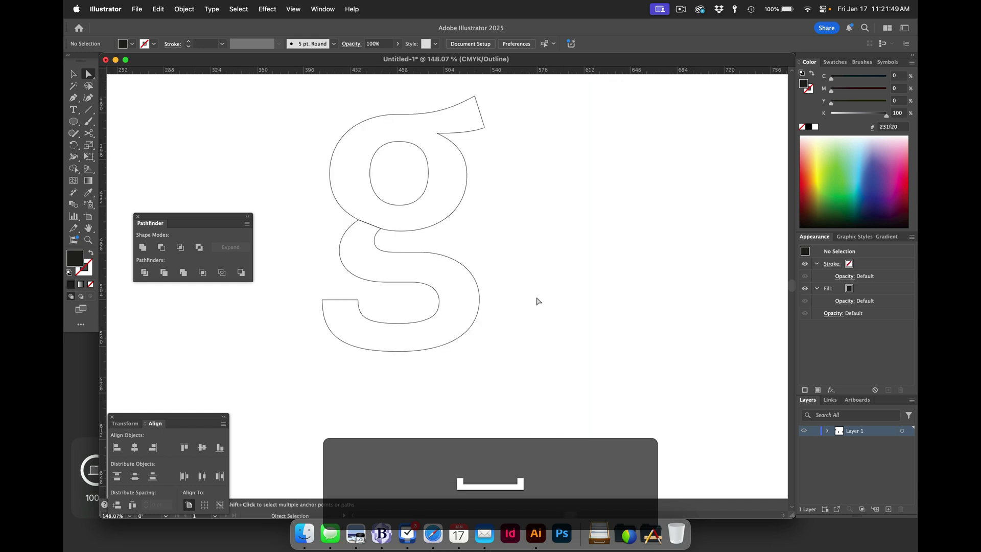
key("super+y")
key("v")
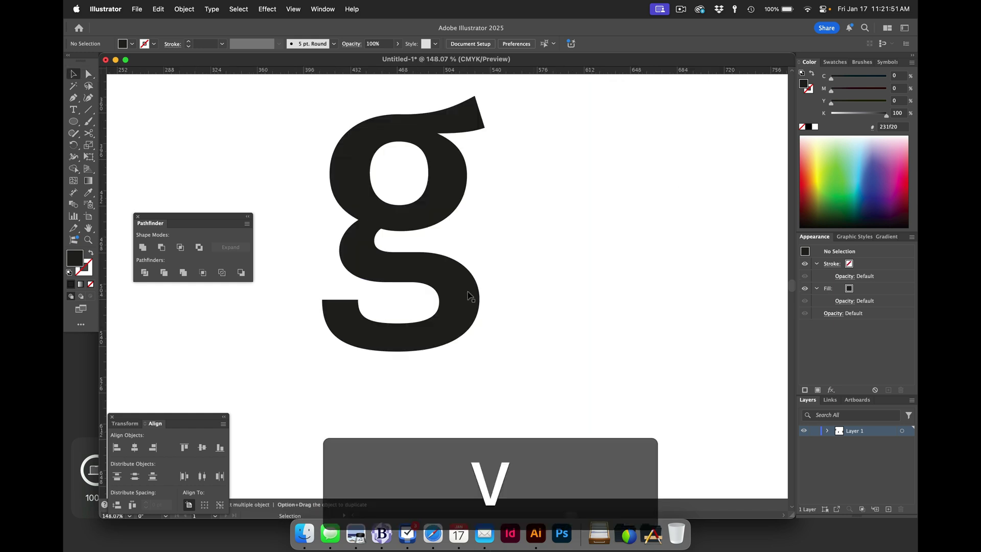
Step: Fill the lower loop piece of the g with the cyan swatch, and deselect it
left_click(469, 292)
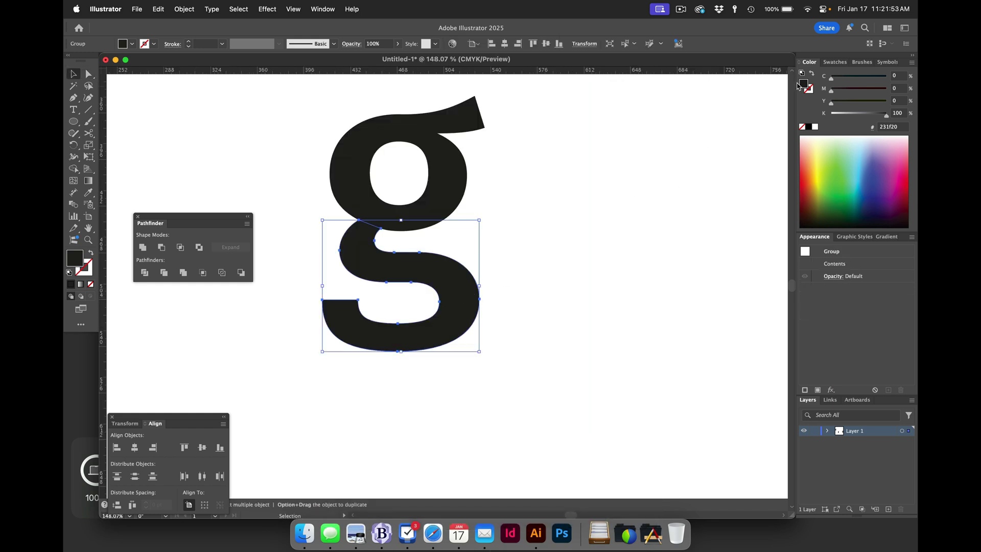
left_click(835, 62)
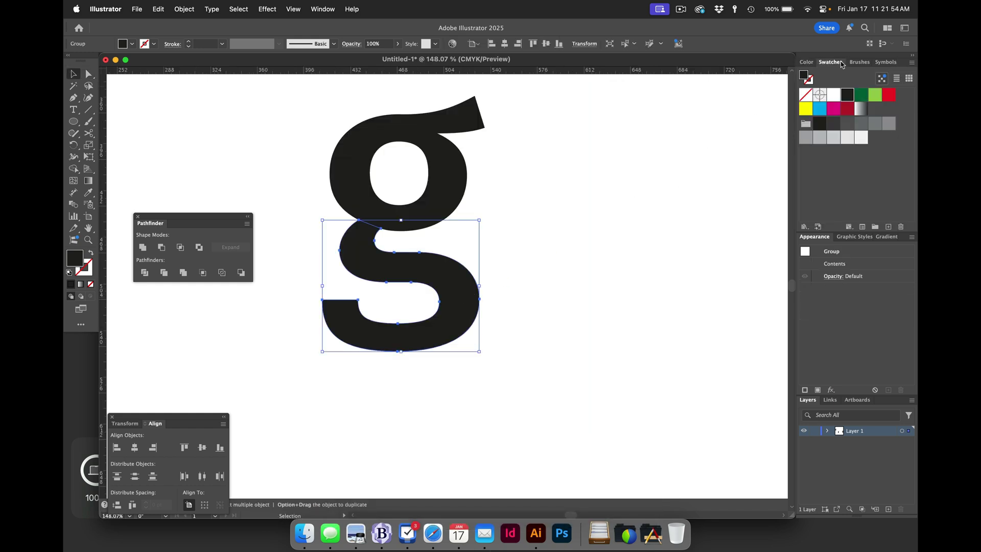
left_click(820, 109)
left_click(553, 233)
Step: Move the whole two-colour g directly below the black g in the artboard's upper-left area
key("alt+super+0")
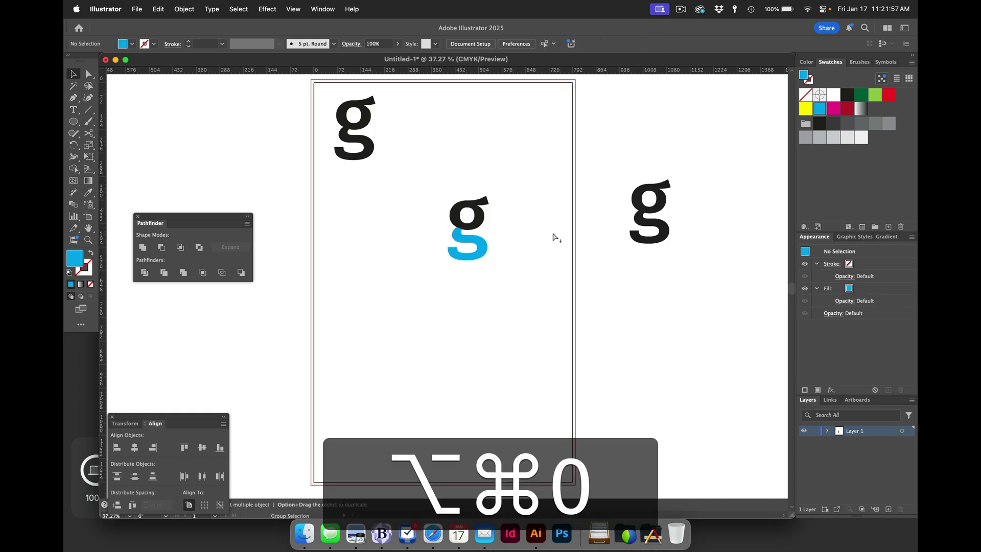
key("v")
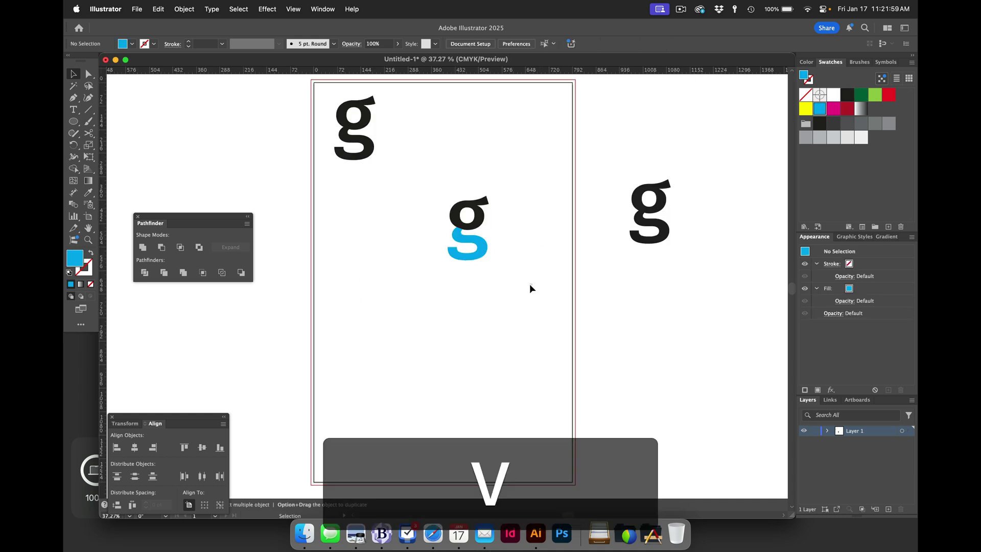
left_click(475, 221)
left_click_drag(475, 221, 363, 208)
Step: Place a duplicate of the artboard's upper black g to the right of the two-colour g
left_click_drag(368, 166, 459, 253)
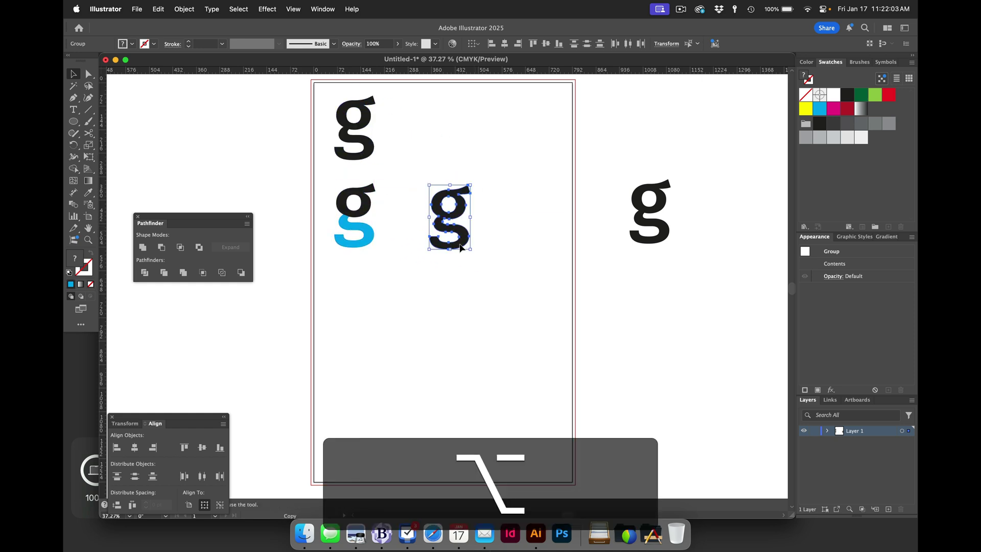
key("super+space")
left_click_drag(389, 153, 511, 295)
Step: Cut the g copy diagonally with a freehand Knife stroke, and pull the upper bowl piece away to the right
left_click(89, 134)
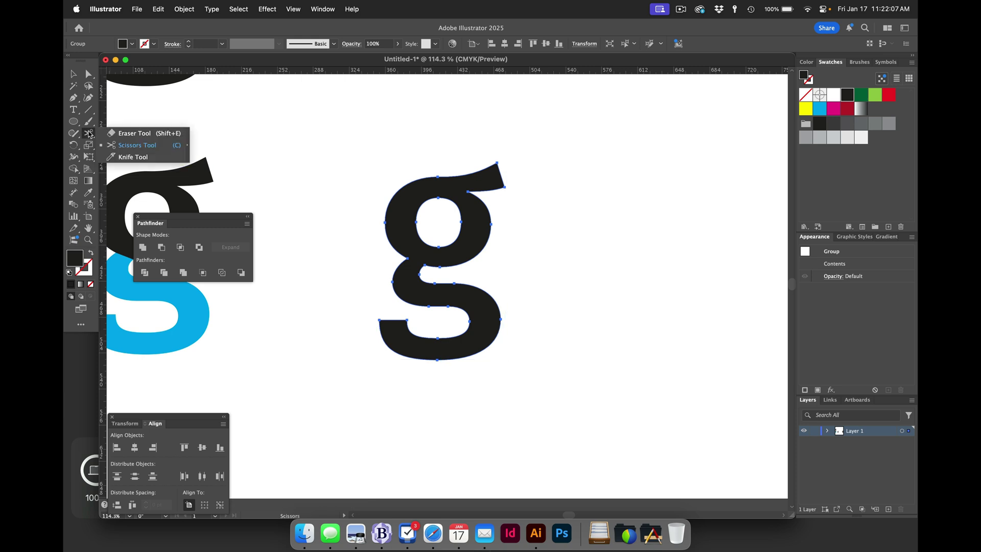
left_click(141, 158)
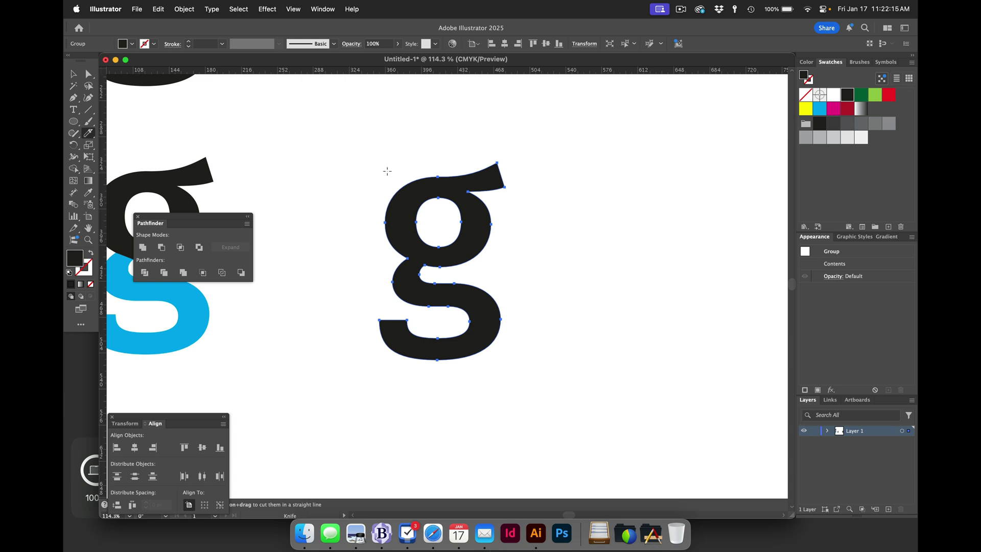
mouse_move(388, 172)
left_mouse_down()
mouse_move(448, 279)
mouse_move(486, 299)
mouse_move(487, 339)
mouse_move(545, 376)
left_mouse_up()
key("super+shift+a")
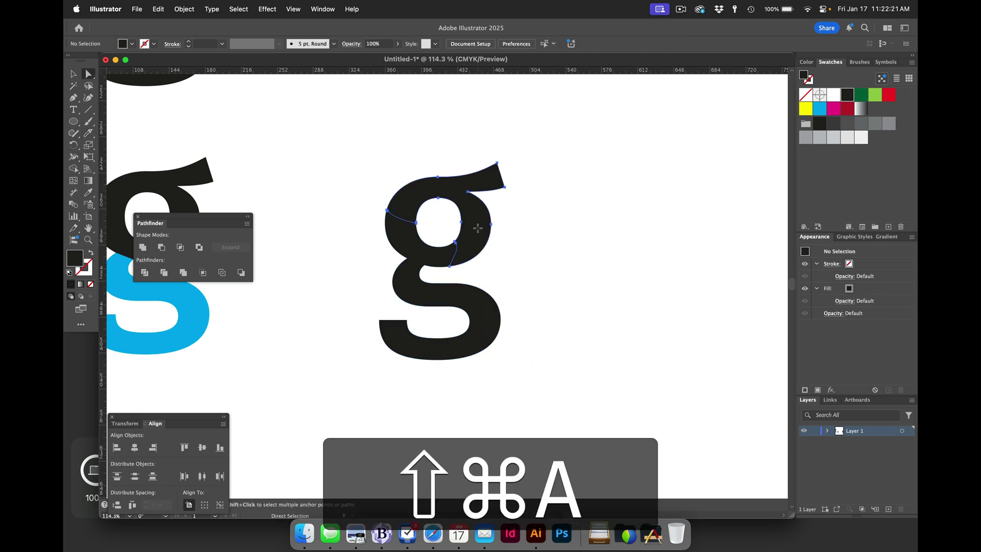
key("a")
left_click_drag(479, 225, 576, 229)
Step: Undo the bowl piece's move and the Knife cut on the g copy
key("super+z")
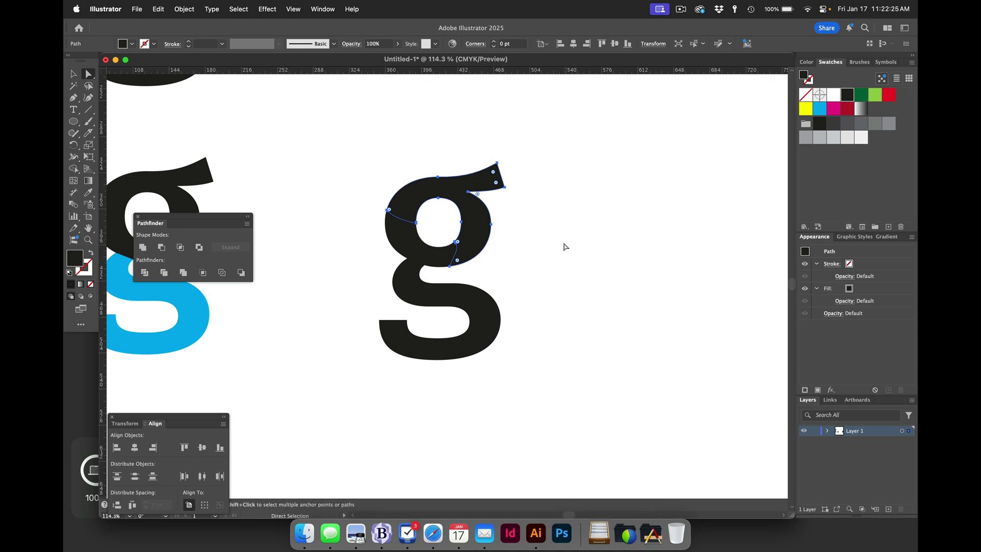
key("super")
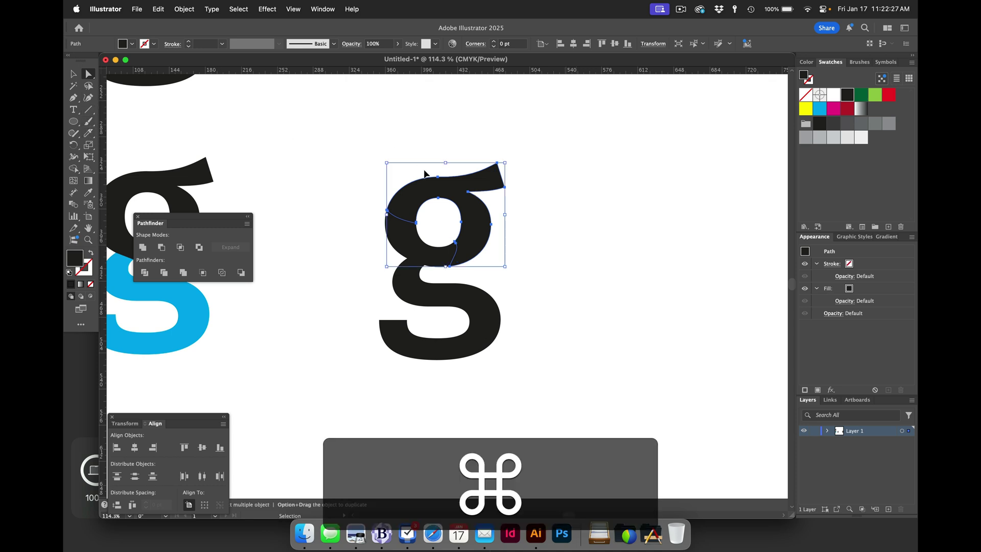
key("super+z")
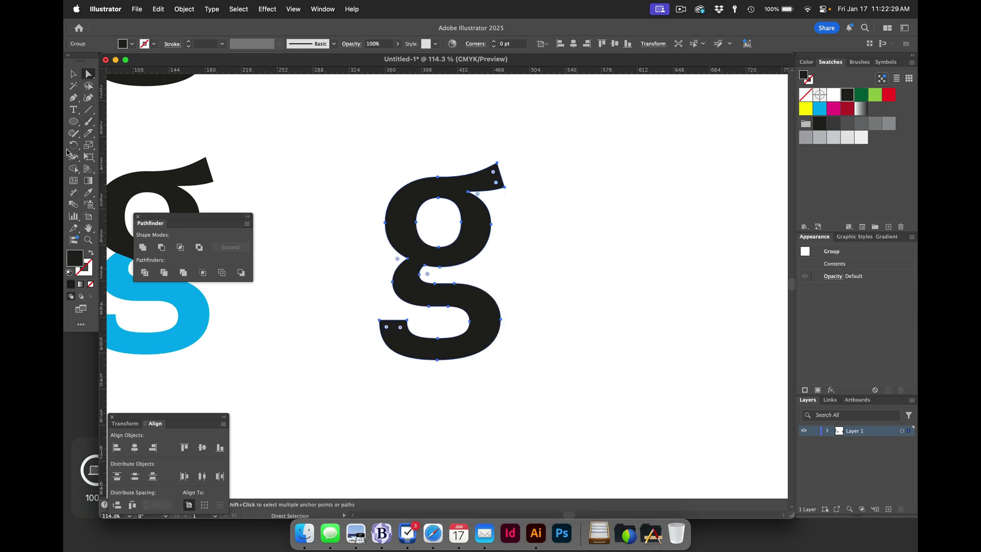
Step: Try a steeper freehand Knife cut diagonally through the whole g copy, inspect the cut at the lower loop, and undo it
left_click(89, 133)
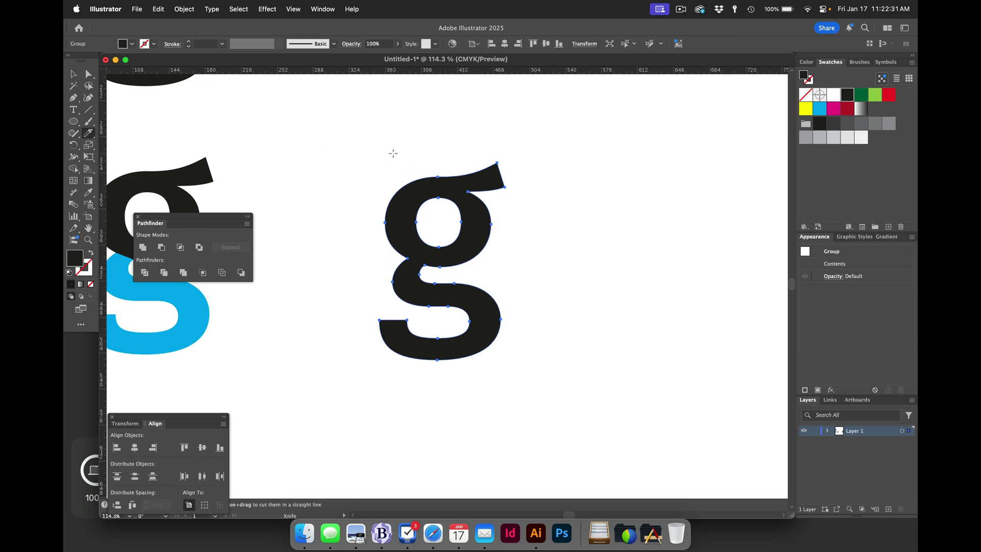
left_click_drag(394, 153, 497, 380)
key("super+space")
left_click_drag(476, 337, 504, 368)
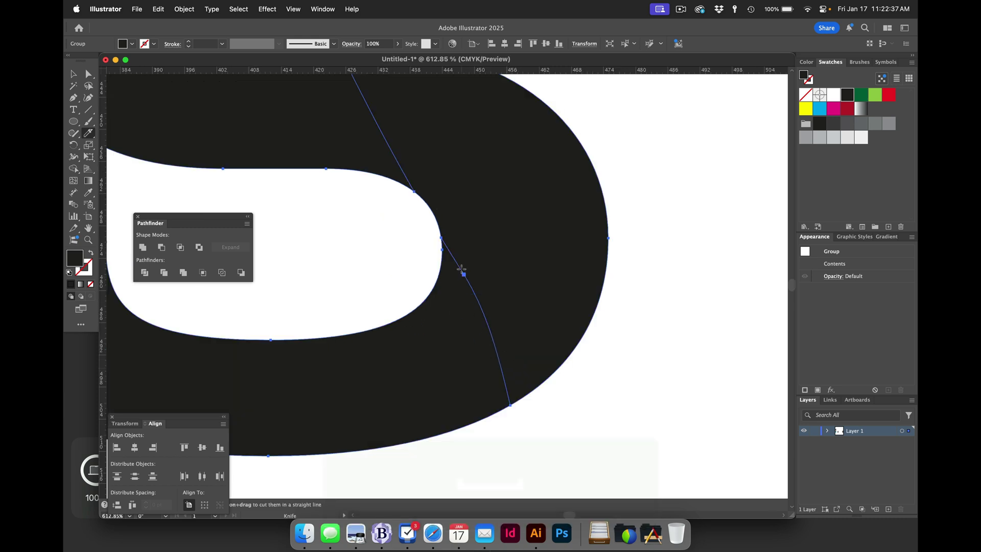
key("super+0")
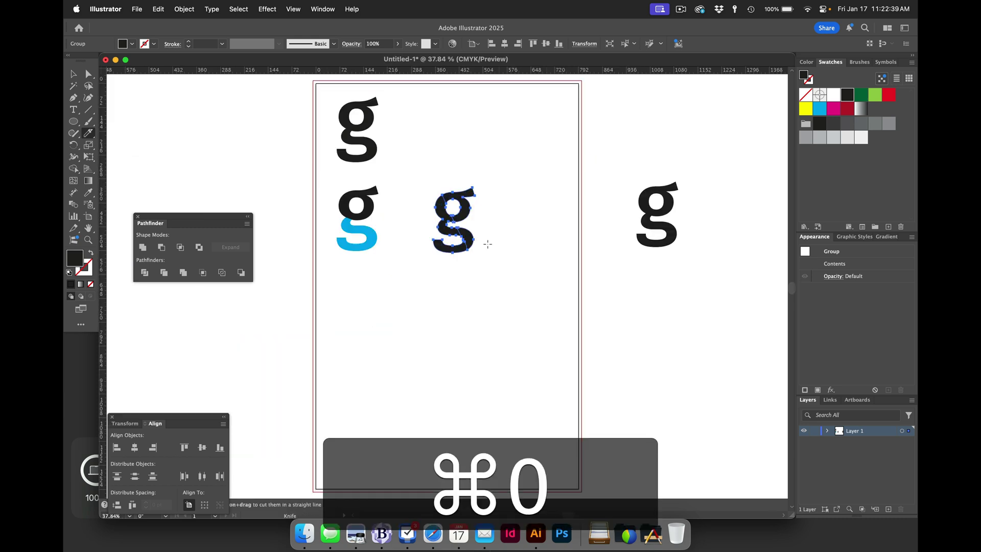
key("super+z")
Step: Draw a straight diagonal line across the g copy, from above its upper left to below its lower right
key("super+space")
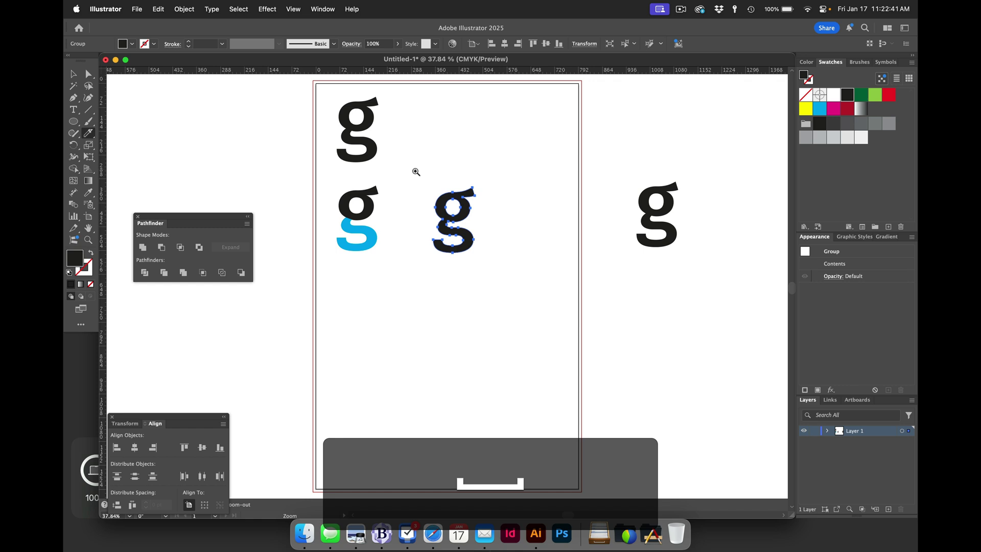
left_click_drag(414, 169, 506, 277)
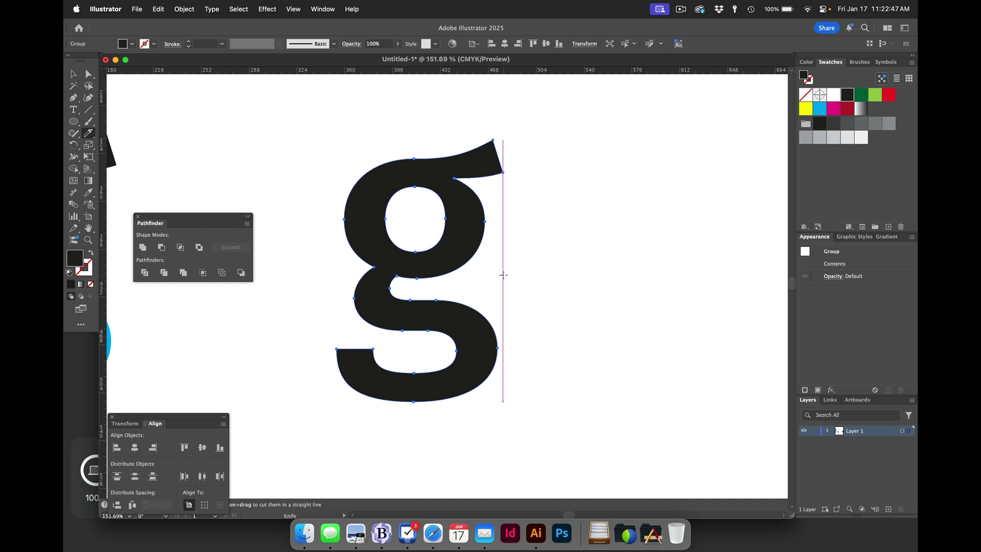
key("backslash")
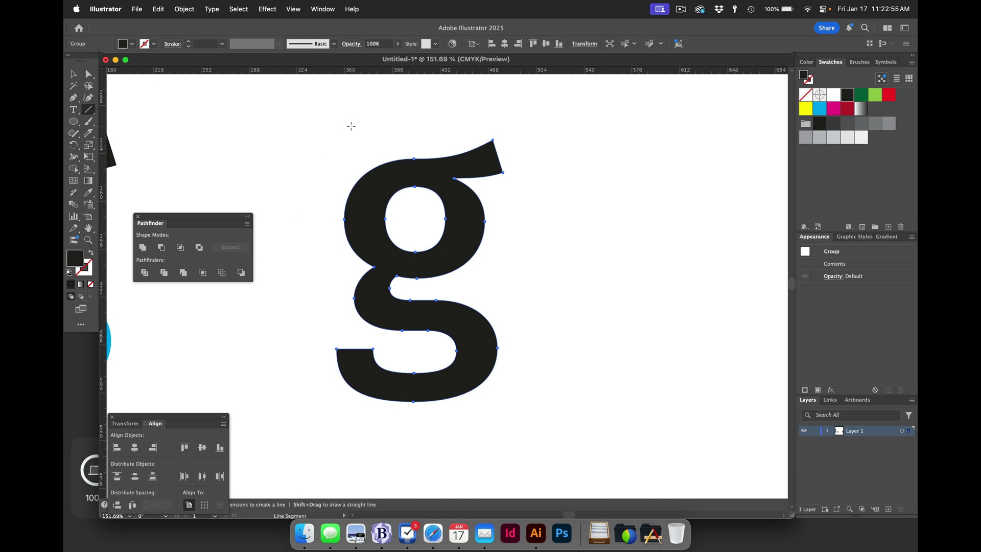
mouse_move(351, 126)
left_mouse_down()
mouse_move(486, 441)
mouse_move(496, 434)
left_mouse_up()
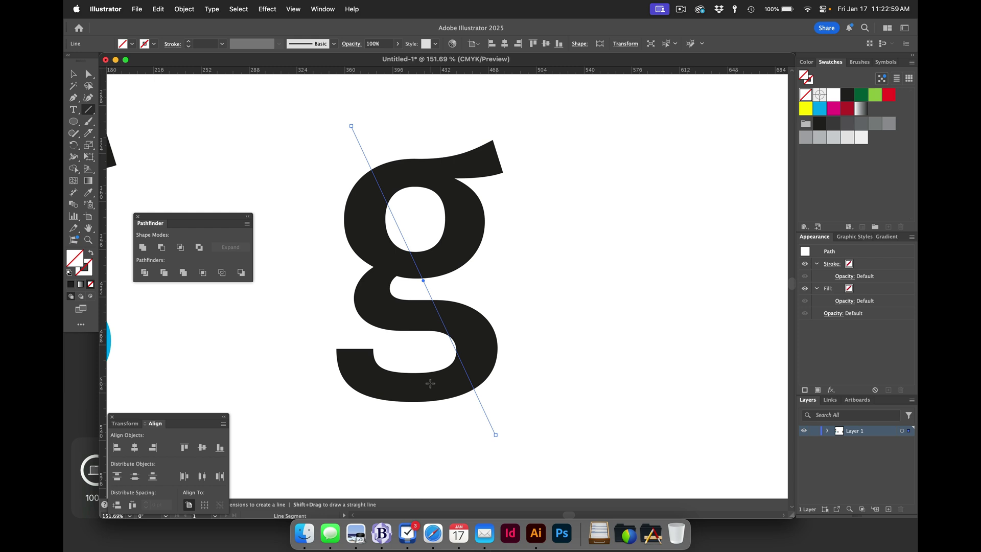
Step: Divide the g copy along the diagonal line with the Pathfinder Divide operation
key("v")
left_click_drag(557, 185, 406, 330)
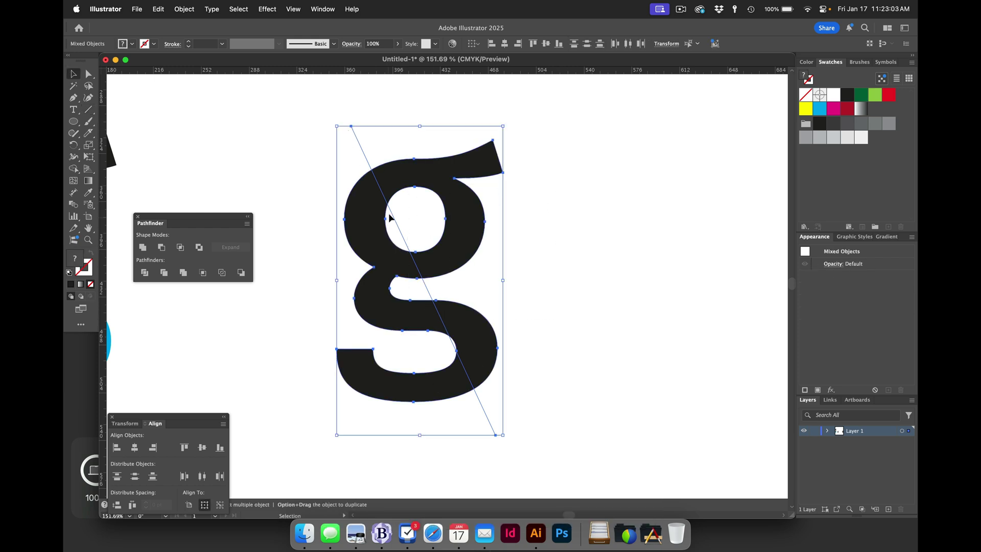
left_click(144, 275)
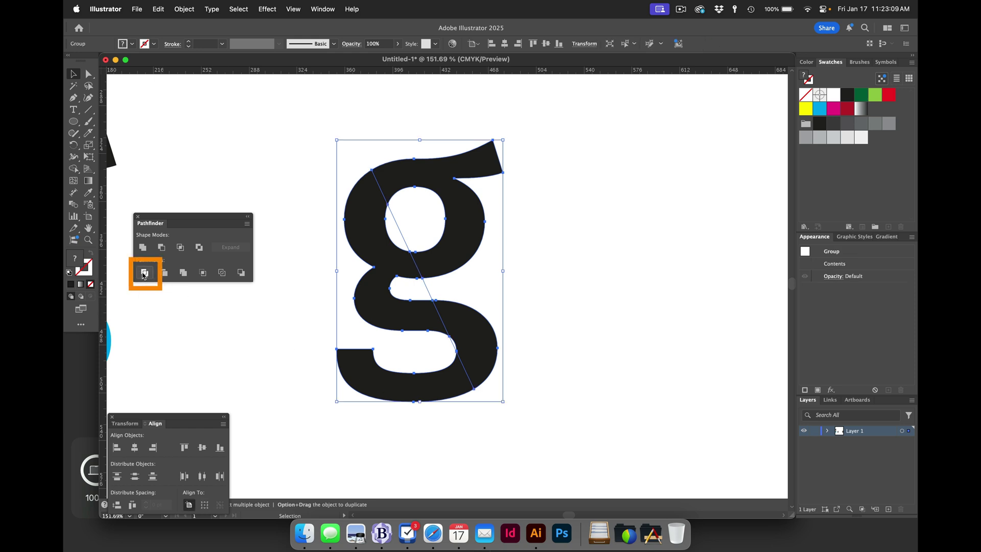
Step: Pull the divided upper bowl piece and the lower loop's outer curve piece away to the right of the g
key("a")
key("shift+super+a")
left_click_drag(475, 243, 548, 214)
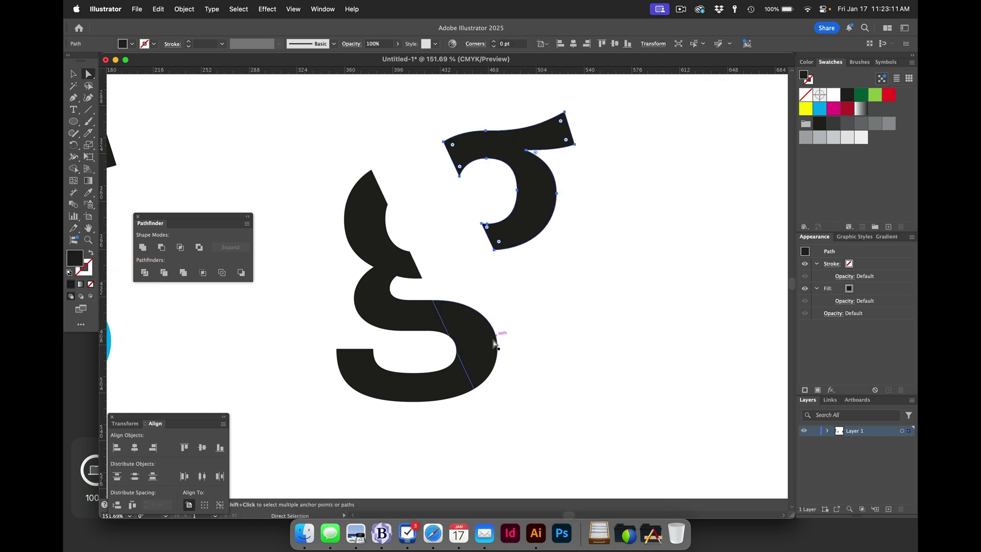
left_click_drag(498, 340, 593, 337)
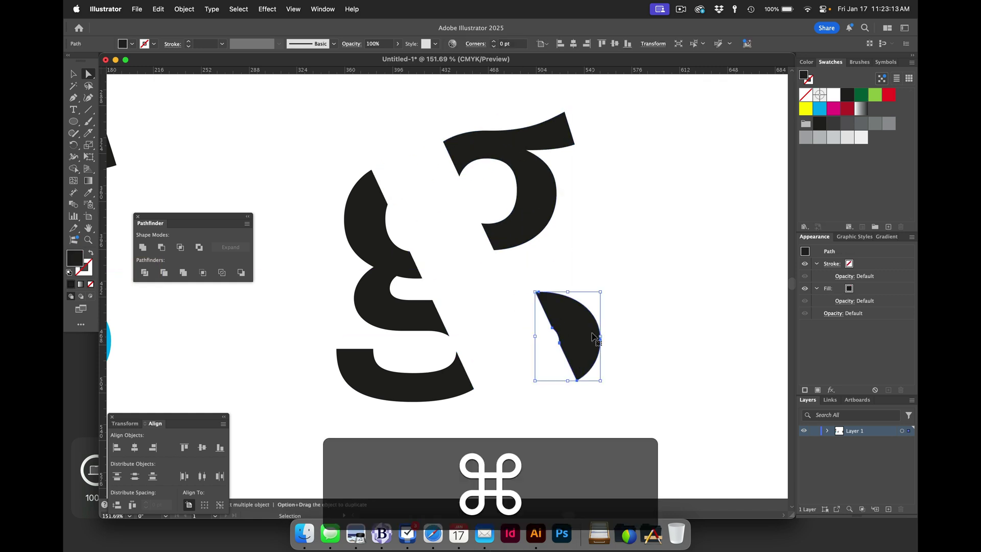
Step: Undo both piece moves and the Divide operation on the g copy
key("super+z")
key("super+z")
key("super+z")
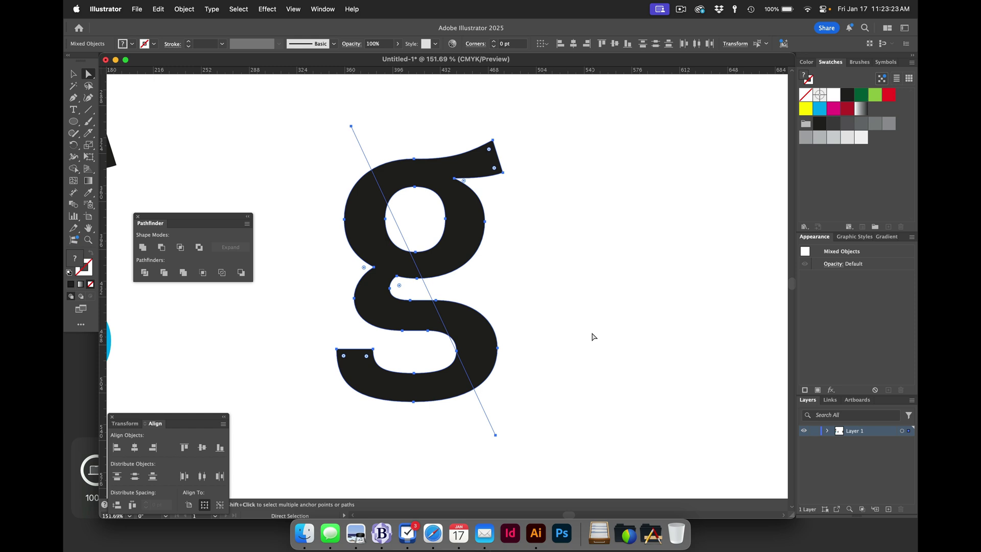
Step: Move the g copy slightly to the right without its diagonal line, and deselect everything
left_click_drag(310, 123, 370, 138)
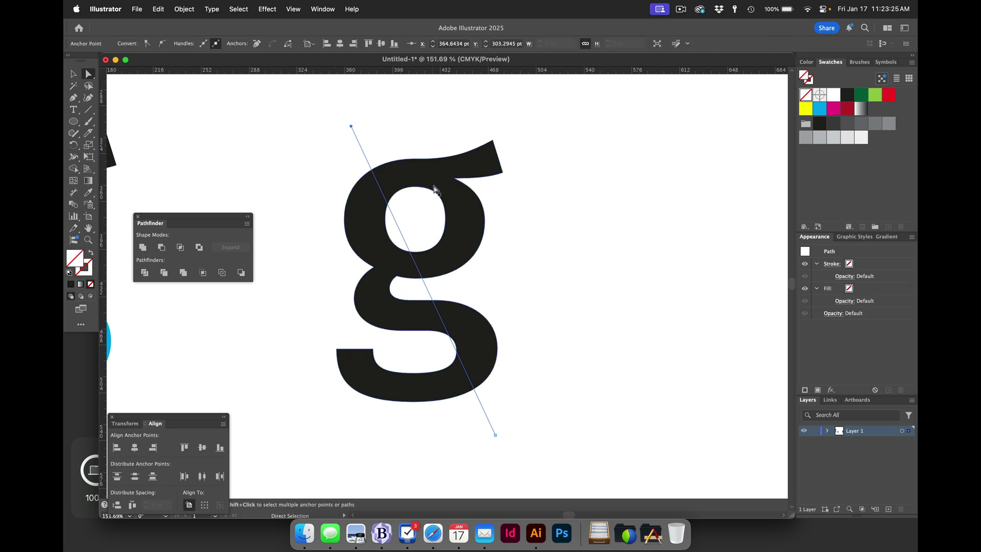
left_click_drag(434, 189, 477, 184)
left_click_drag(282, 127, 453, 126)
left_click(453, 129)
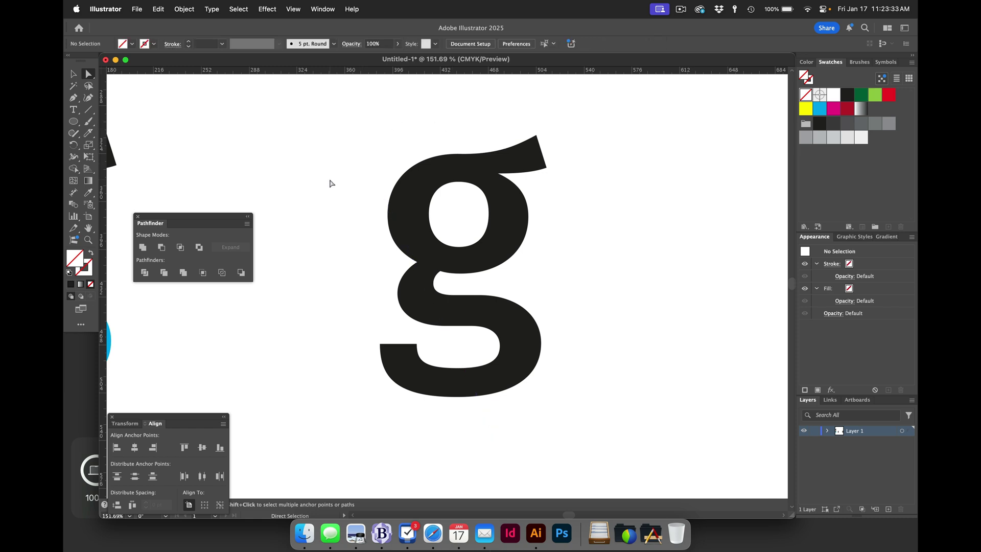
Step: Switch the artwork display to Outline view to reveal the unstroked line
key("super")
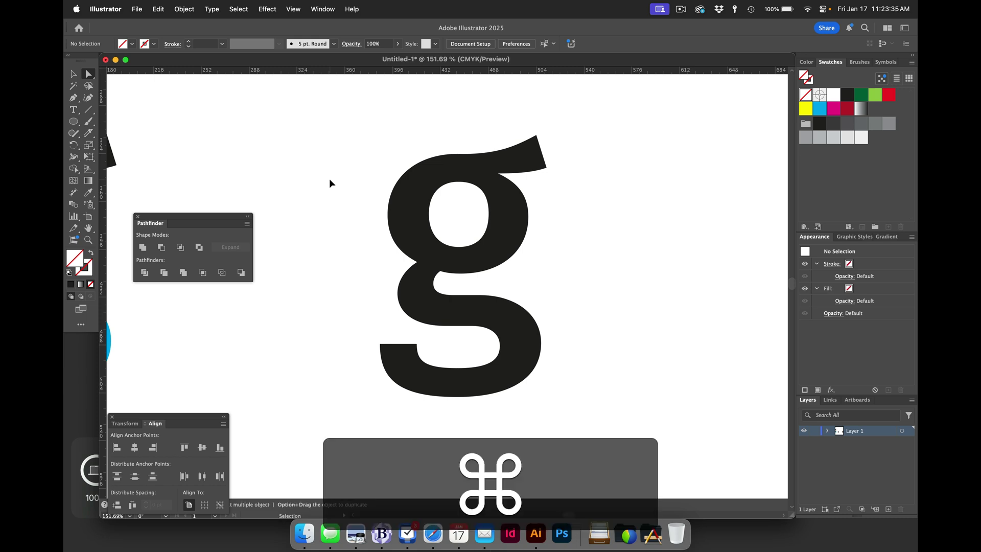
key("super+y")
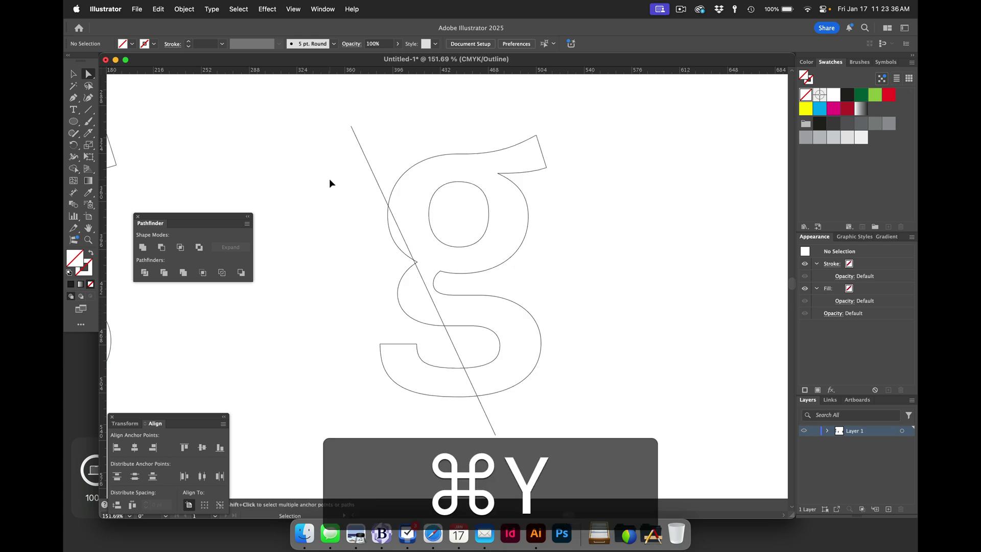
left_click(296, 9)
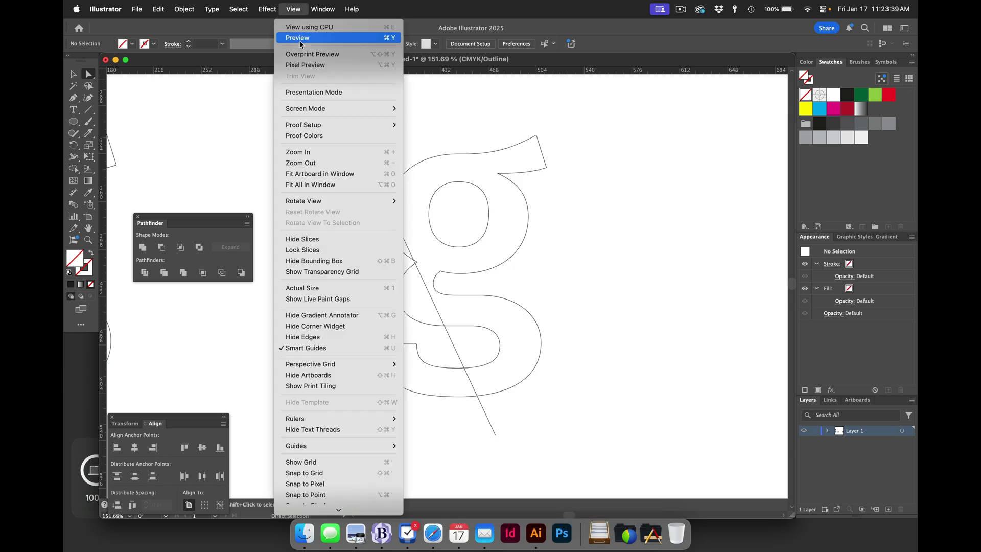
left_click(256, 120)
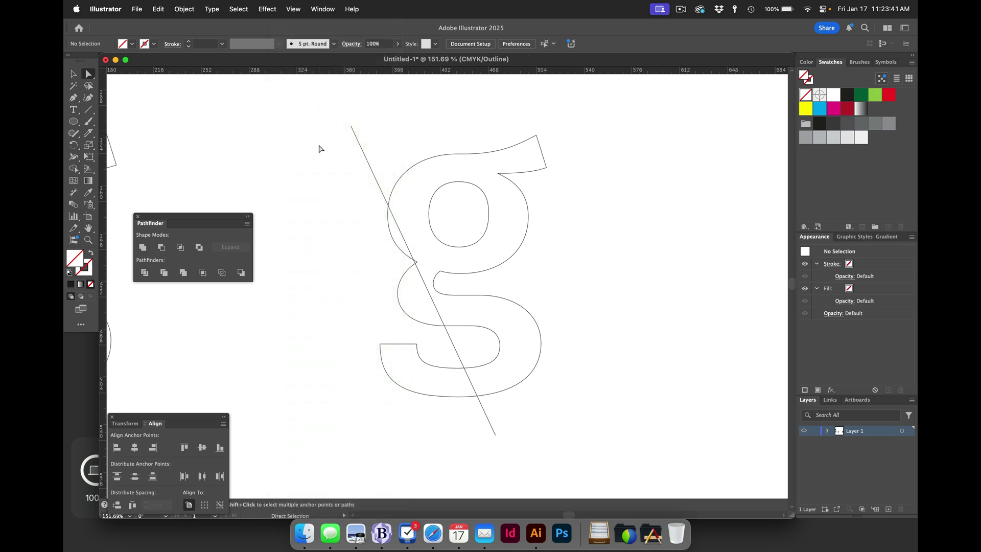
Step: Delete the diagonal line crossing the g, and return the artwork display to Preview
key("a")
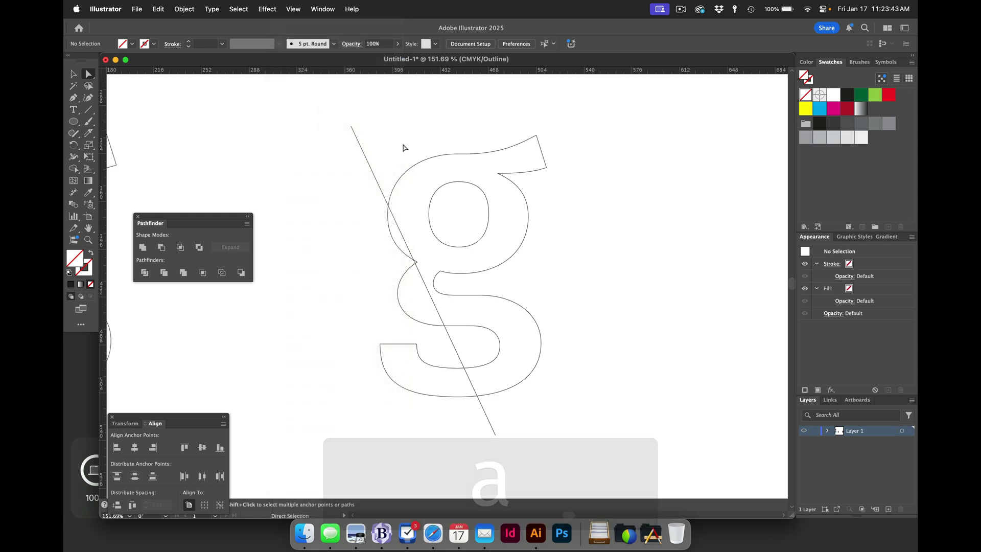
left_click_drag(327, 146, 381, 152)
key("BackSpace")
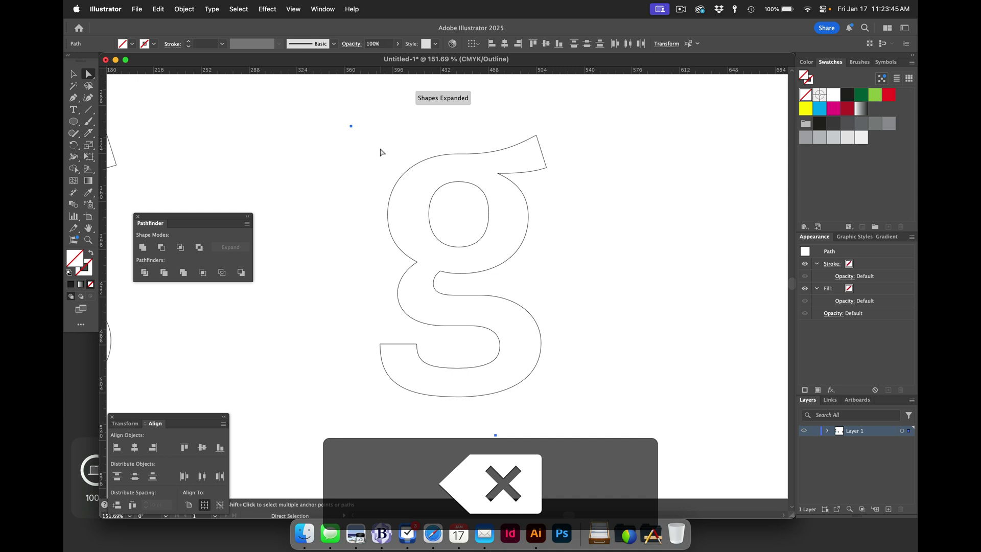
key("super+y")
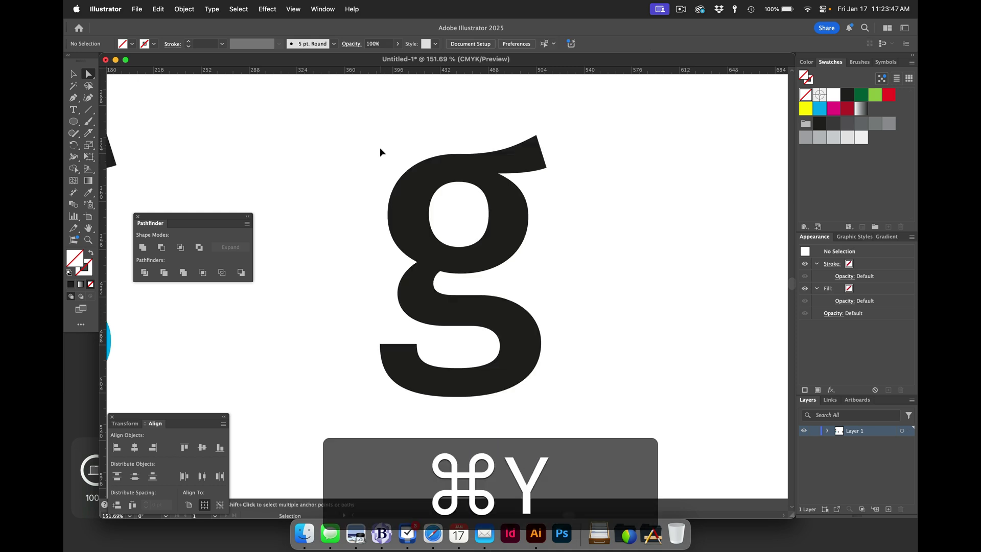
Step: Move the enlarged g copy slightly down and to the left
key("v")
left_click_drag(525, 325, 514, 332)
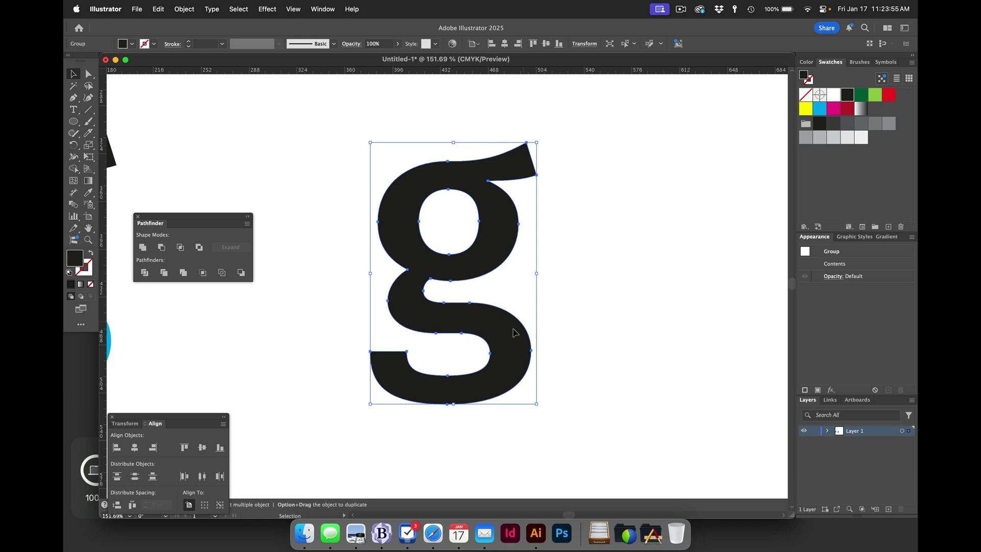
key("l")
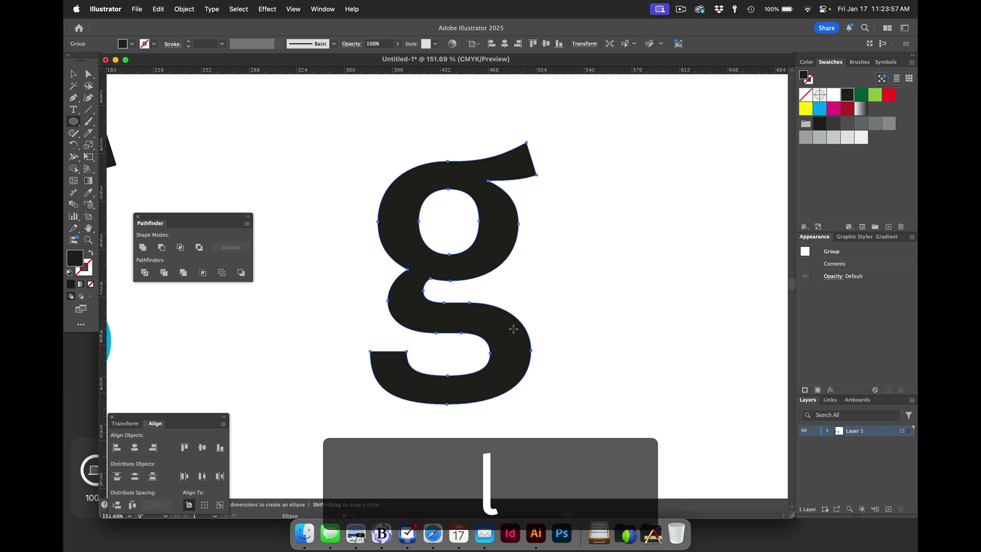
key("shift+x")
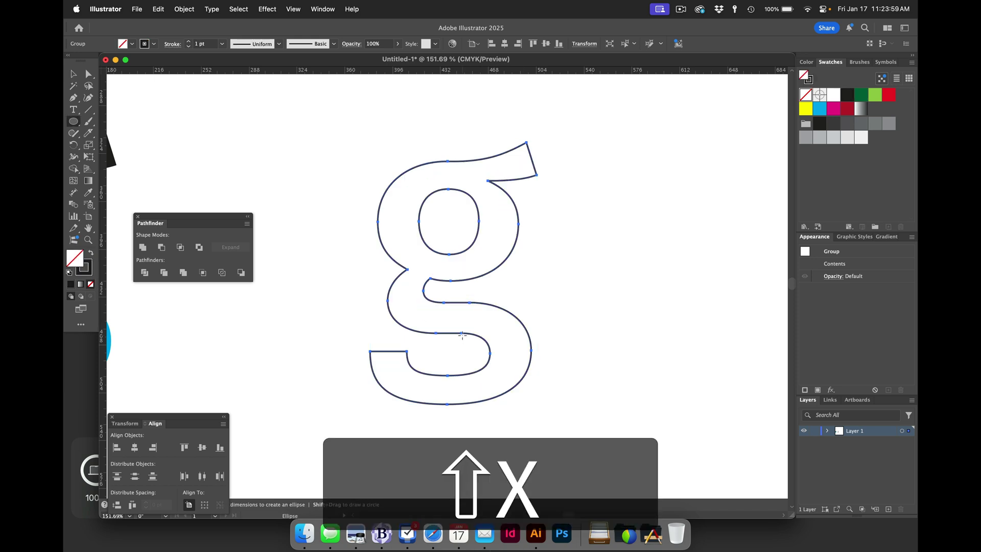
key("super+z")
Step: Deselect everything and draw an unfilled circle with a 1 pt black stroke, about 165 pt in diameter, centred on the lower half of the g
key("shift+super+a")
key("shift+super+l")
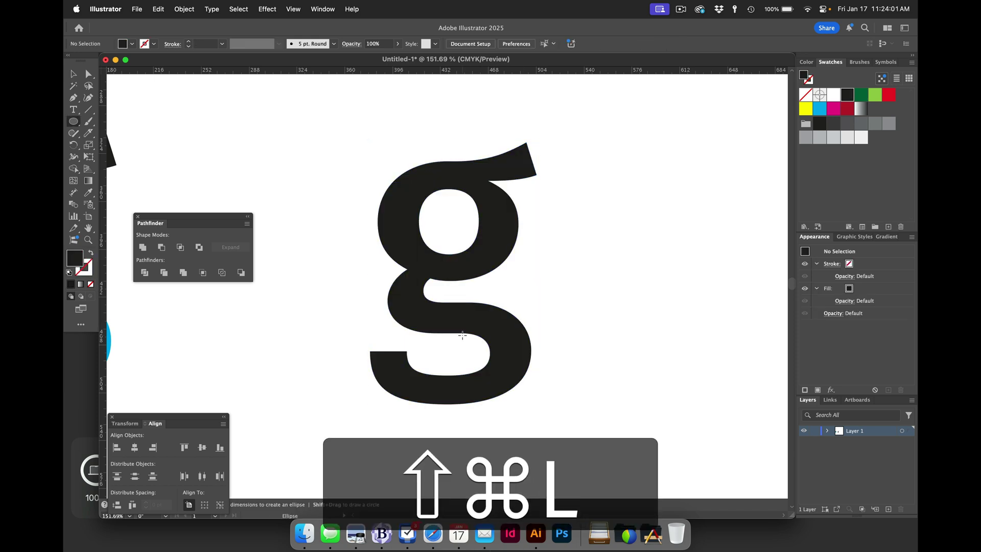
key("l")
key("shift+x")
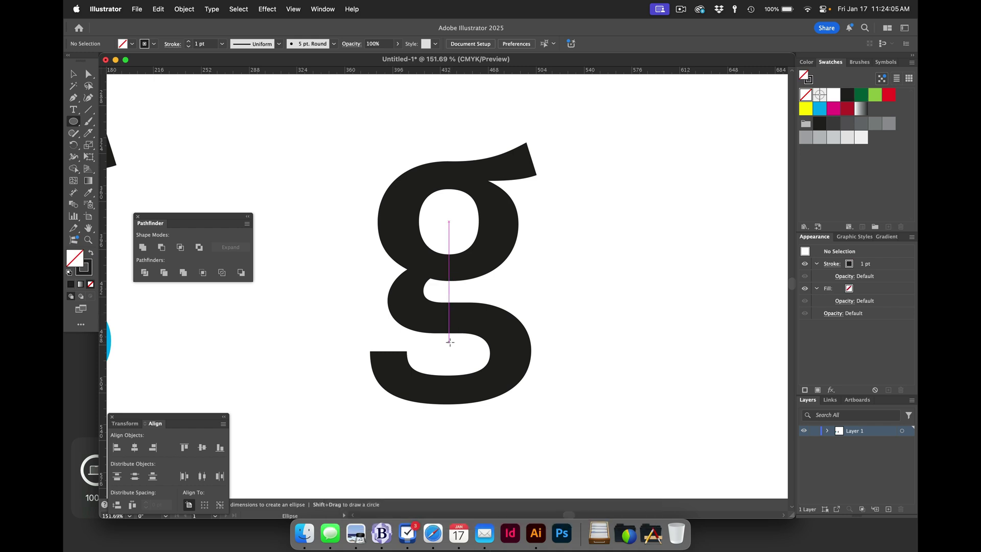
left_click_drag(449, 342, 552, 233)
Step: Select the g together with the circle, split them with the Pathfinder Divide operation, and deselect the result
key("v")
left_click_drag(622, 169, 465, 290)
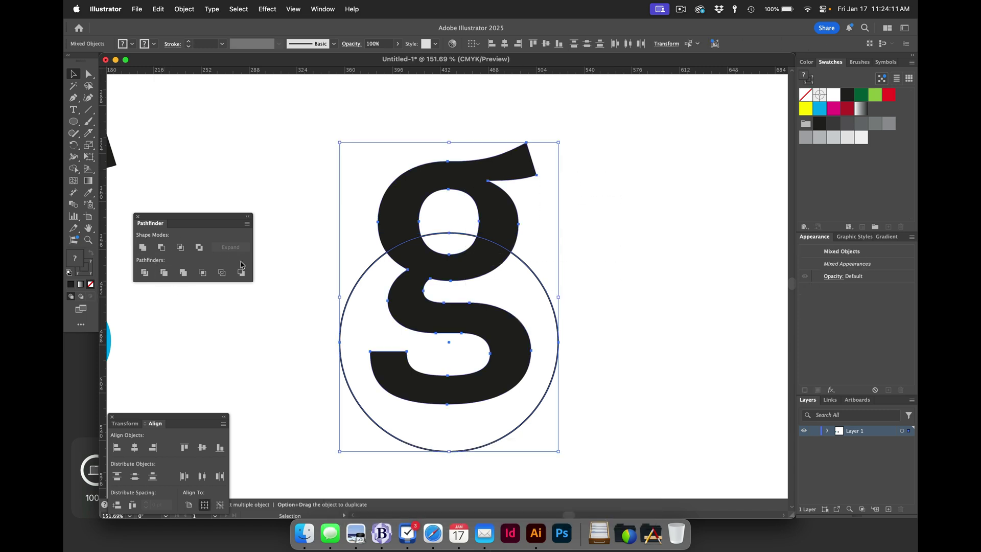
left_click(145, 274)
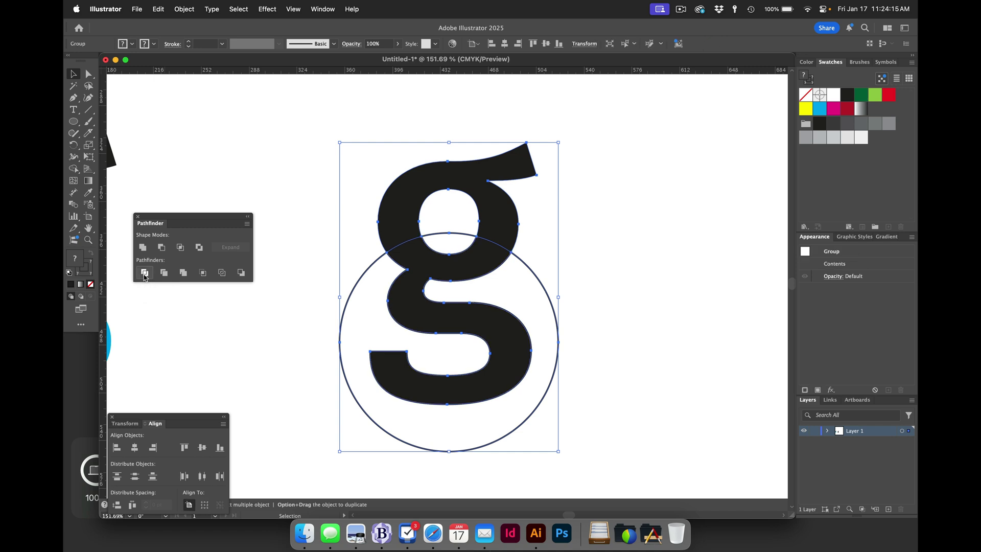
key("super+shift+a")
Step: Pull the divided g apart by moving its lower piece to the right and its upper piece upward
key("a")
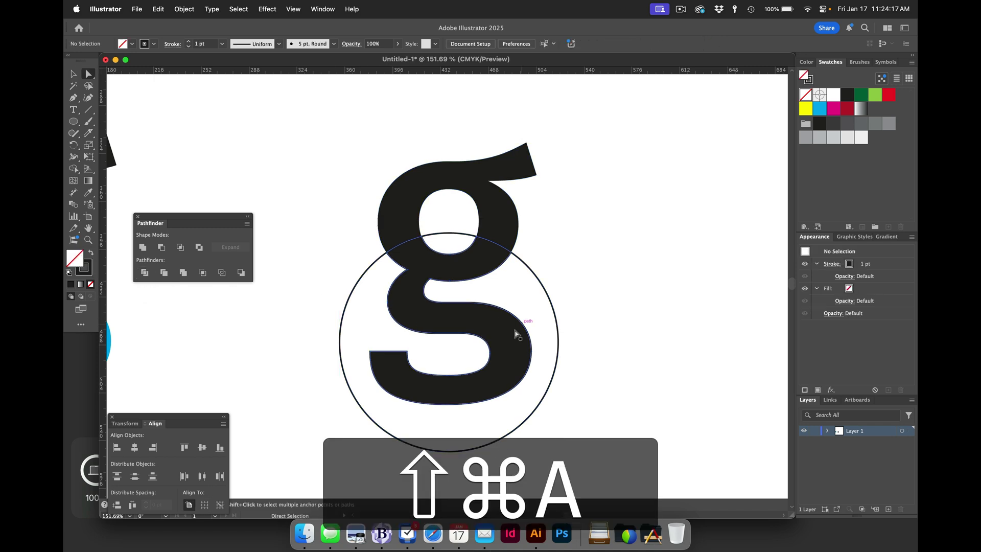
left_click_drag(506, 339, 711, 302)
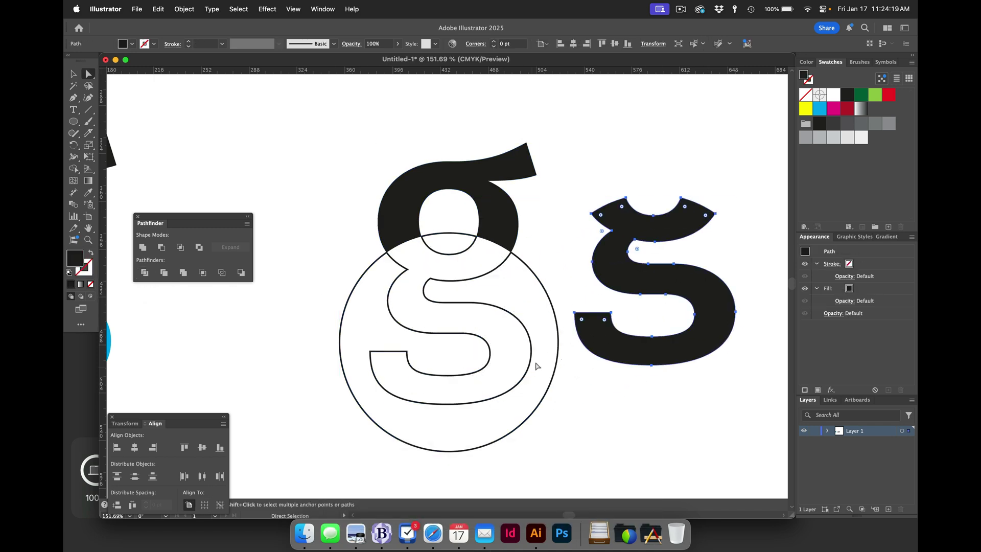
left_click(505, 206)
left_click_drag(505, 206, 506, 167)
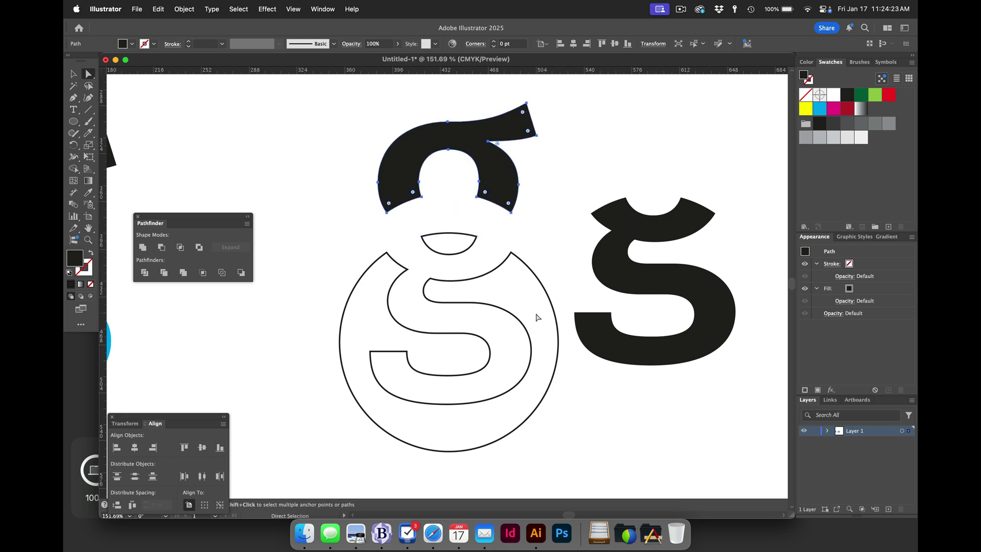
Step: Examine the leftover circle and counter paths from the division, switching the artwork to Outline view
left_click(586, 333)
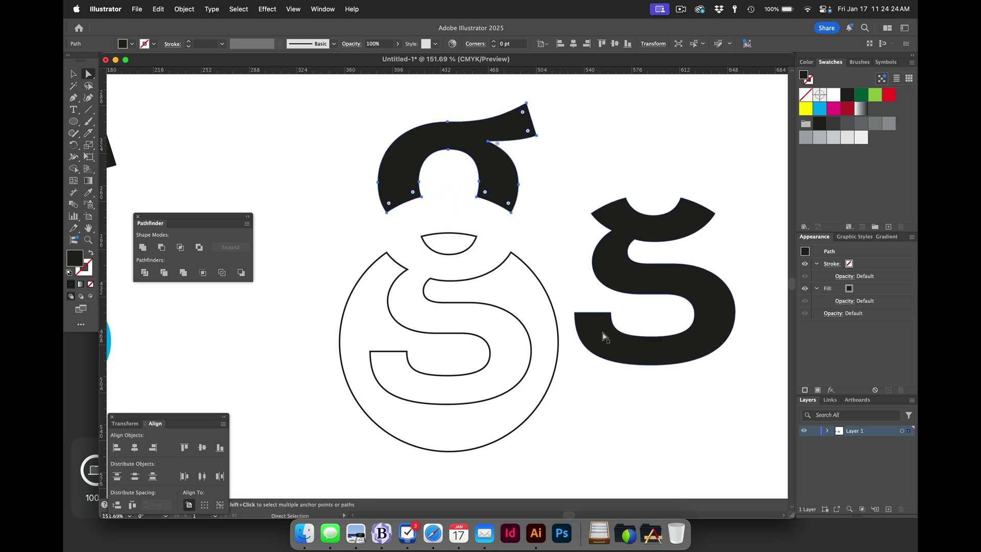
left_click(531, 353)
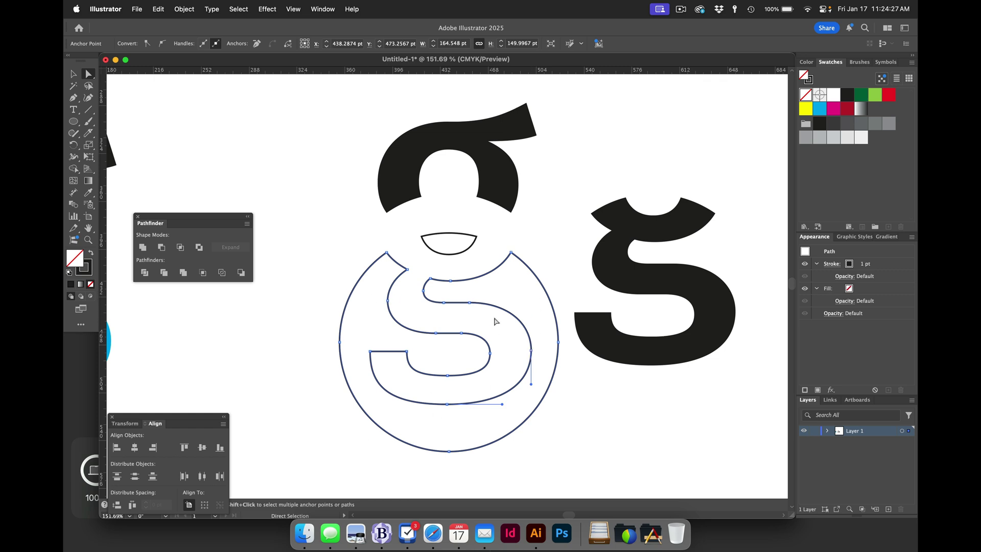
left_click(455, 237)
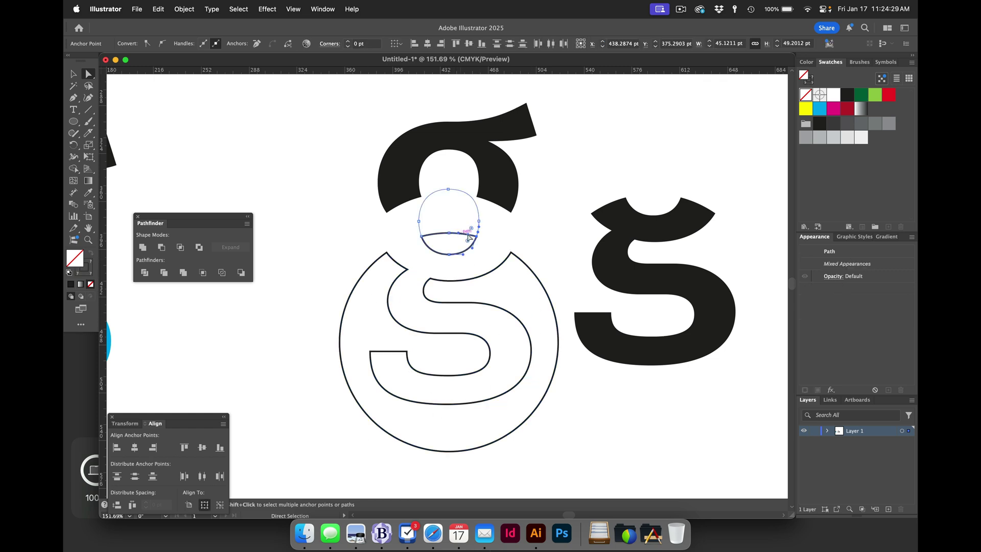
key("super+y")
left_click(490, 167)
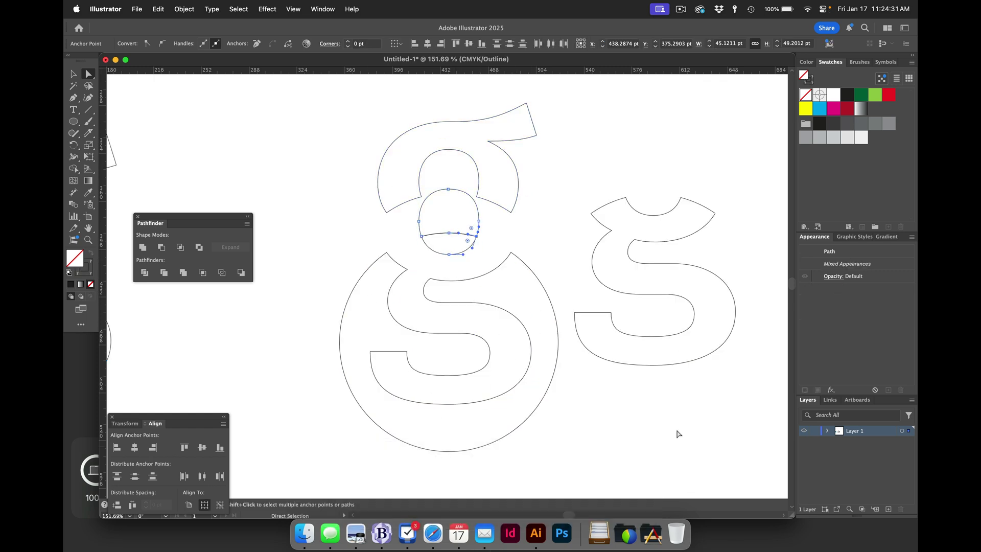
Step: Undo both piece moves and the Divide operation, and return the artwork display to Preview
key("super+z")
key("super+z")
key("super+z")
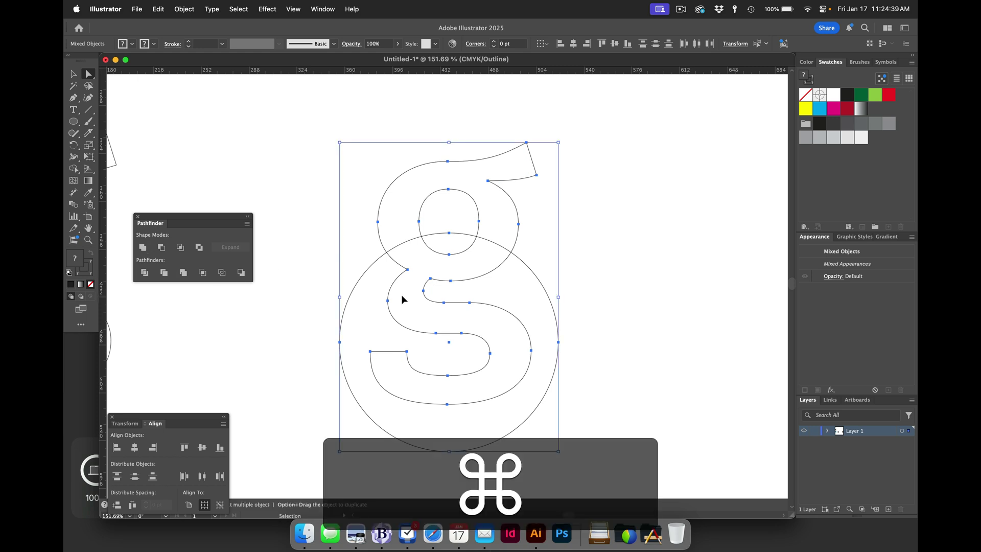
key("super+y")
Step: Duplicate the original g from the upper part of the artboard and place the copy to the right of the circled g
key("super+minus")
key("super+minus")
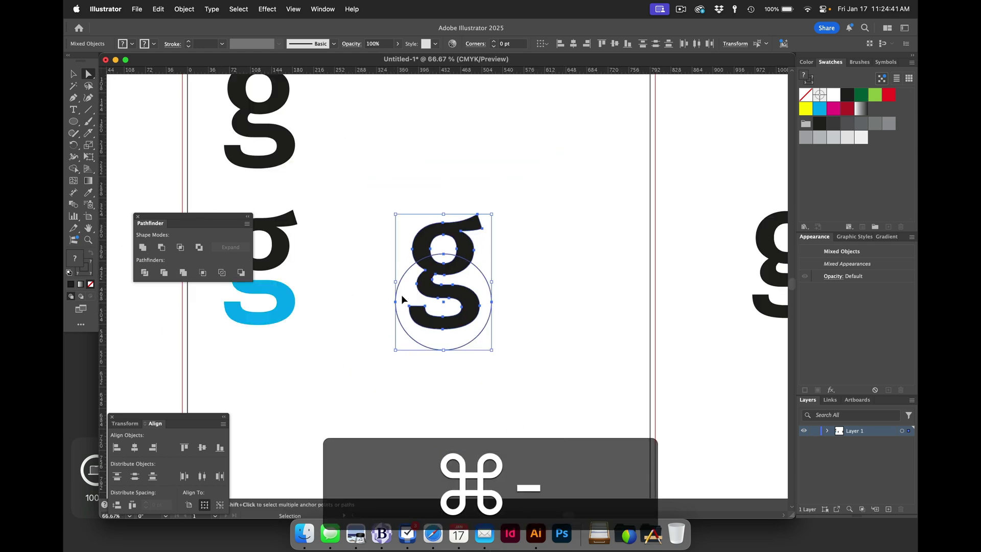
key("v")
left_click_drag(283, 152, 590, 327)
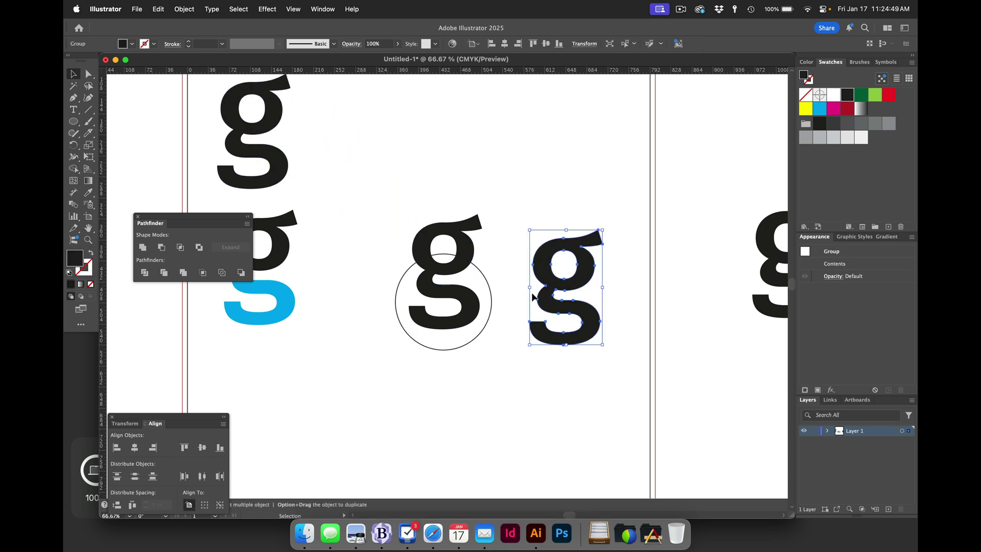
Step: Copy the circle overlapping the g to the clipboard
key("super+space")
left_click_drag(356, 196, 580, 369)
left_click(503, 343)
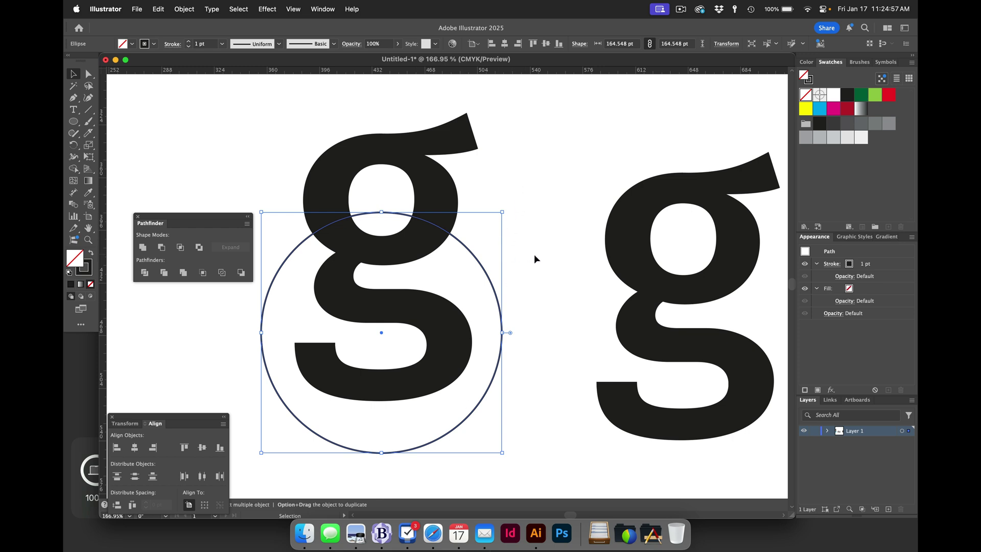
key("super+c")
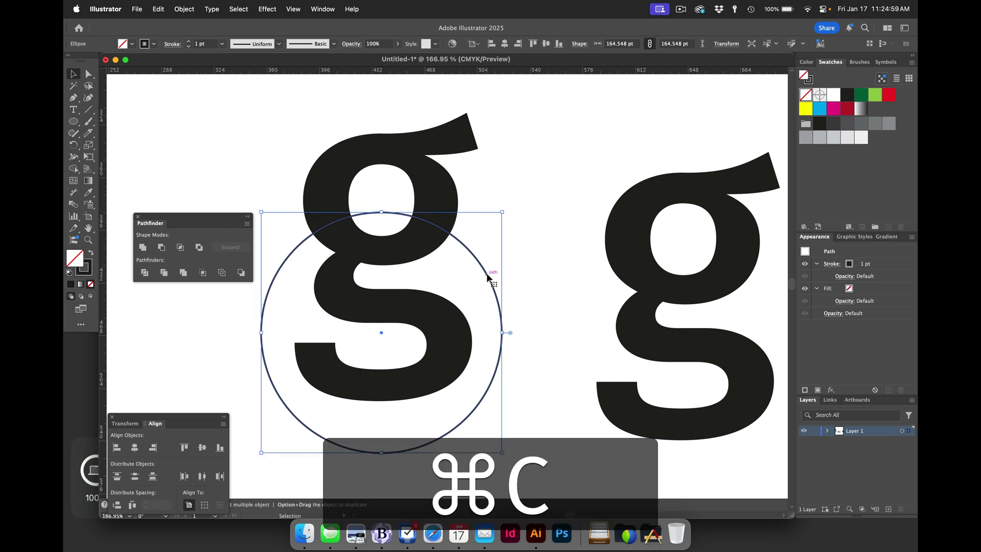
left_click(158, 9)
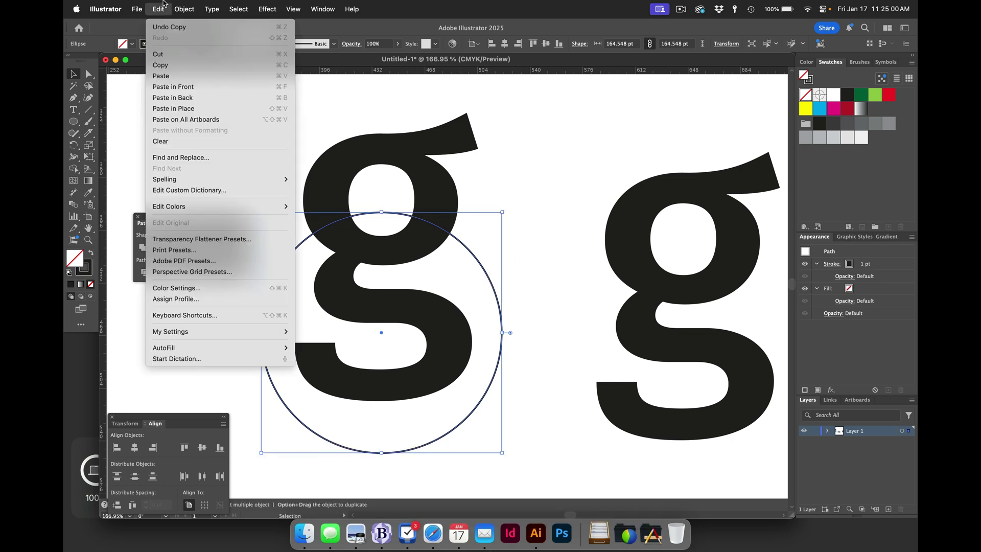
left_click(164, 67)
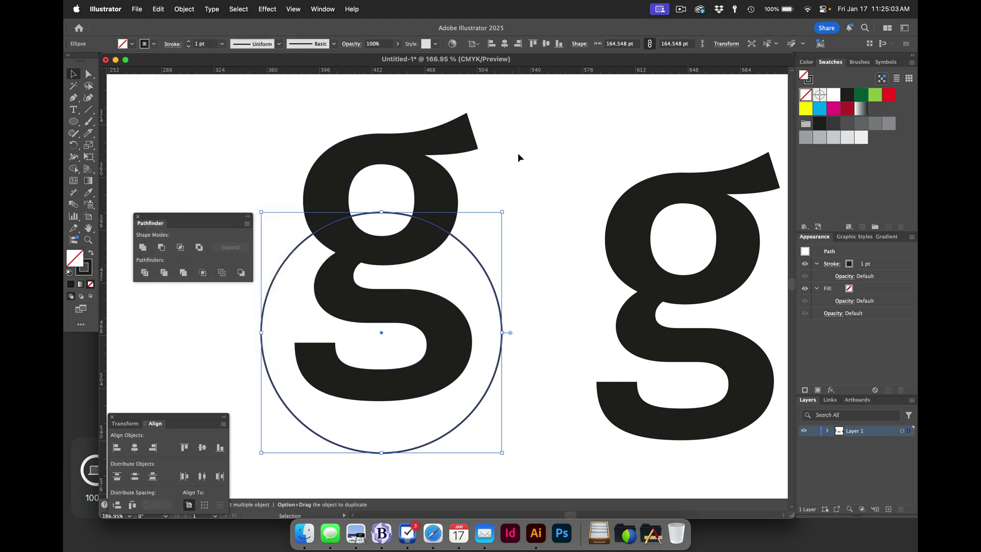
Step: Add the g to the selection and subtract the circle from it with Minus Front, and deselect the result
left_click(406, 291, "shift")
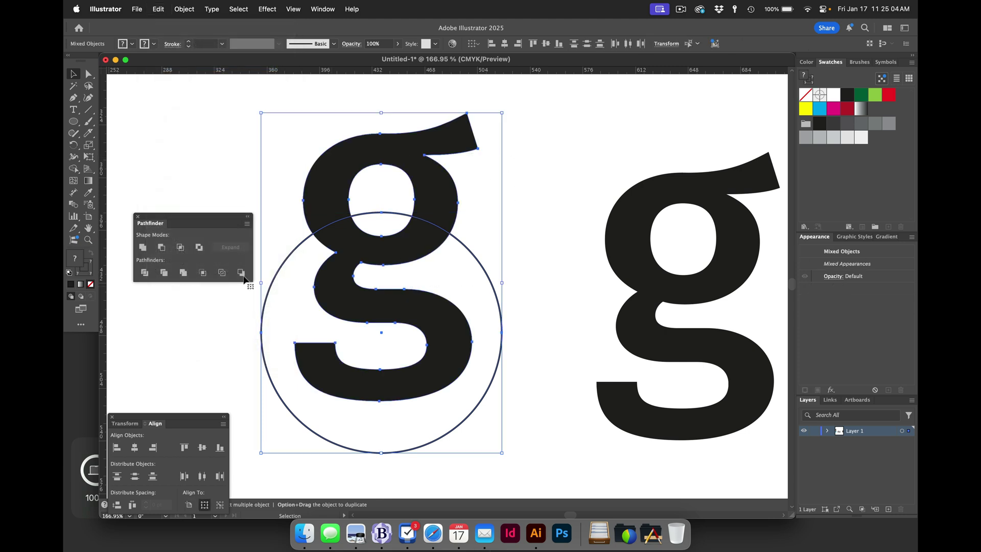
left_click(162, 248)
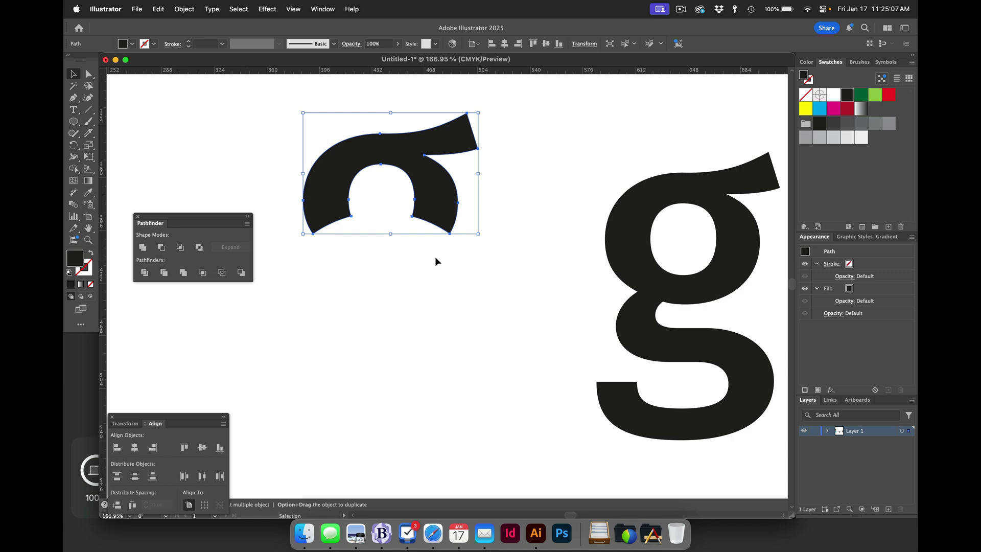
left_click(556, 342)
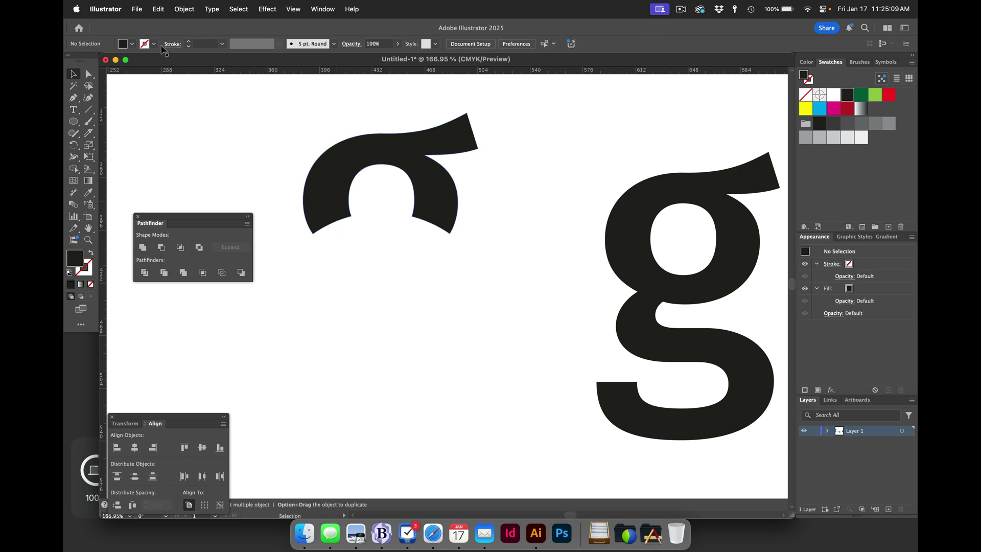
Step: Paste the copied circle in front at its original position, and undo both the paste and the subtraction
left_click(159, 9)
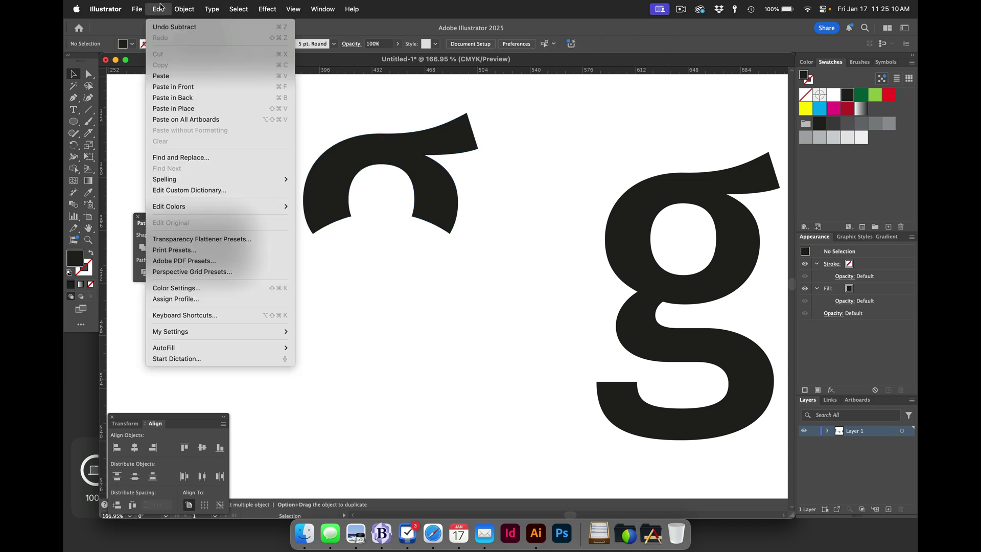
left_click(160, 88)
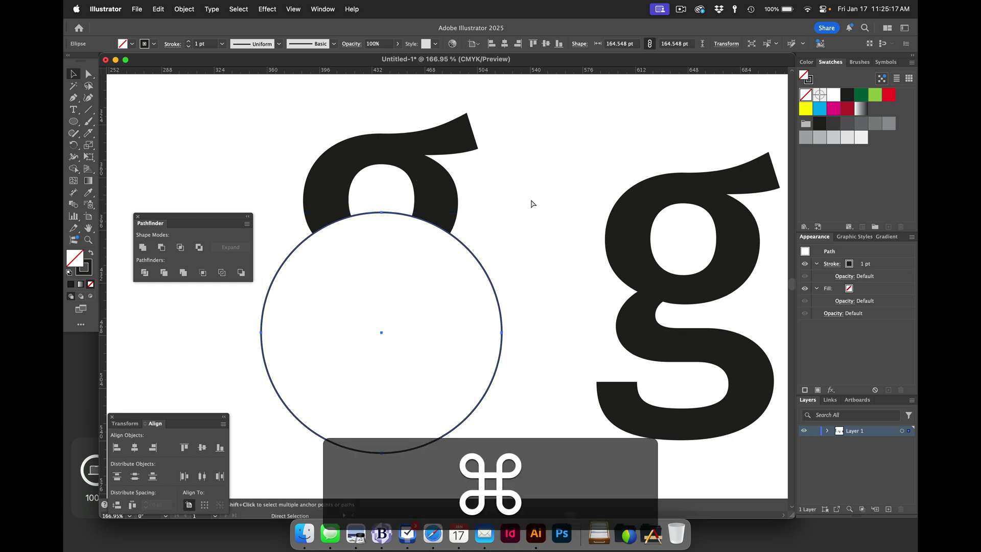
key("super+z")
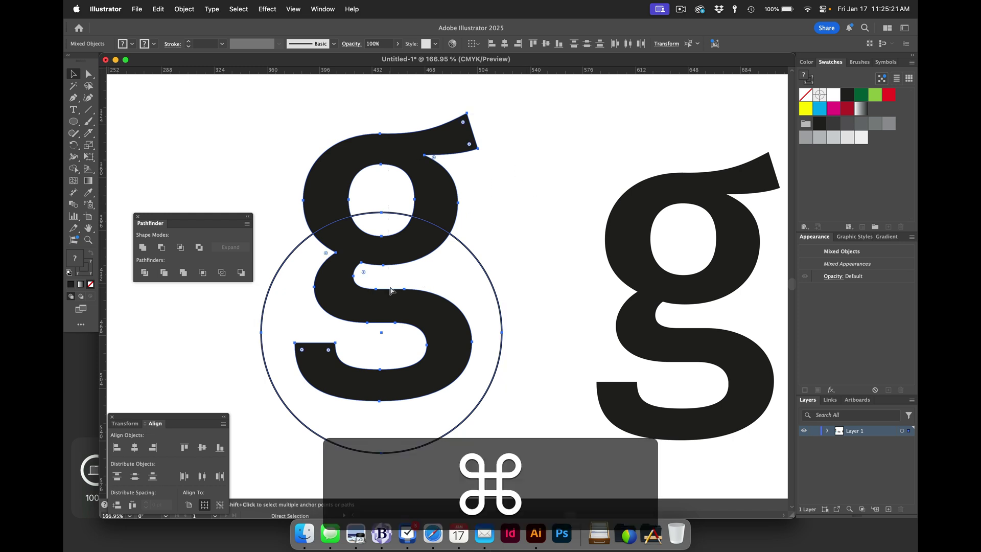
Step: Copy the g and circle together, and subtract the circle from the g with Minus Front
key("super+c")
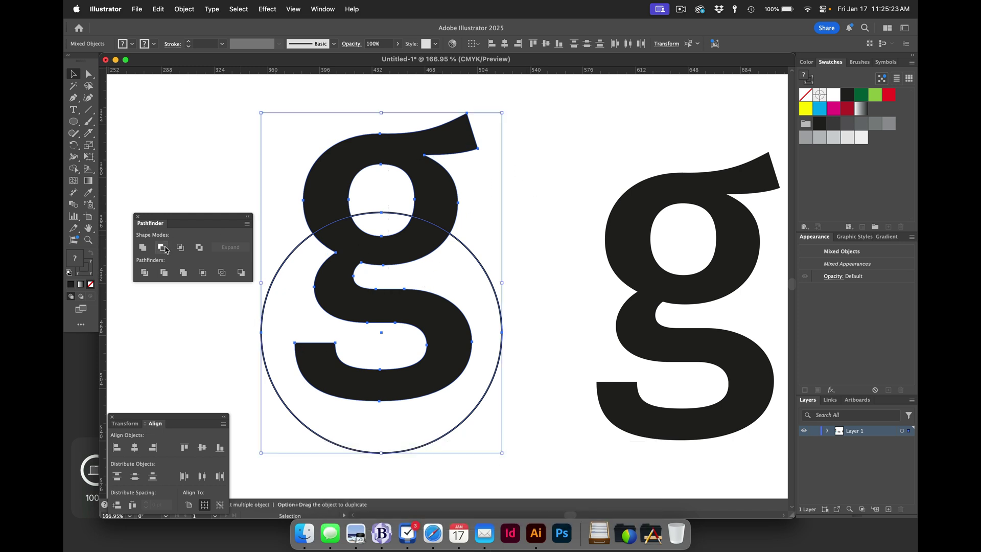
left_click(162, 248)
Step: Paste the copied g and circle in front and apply Intersect to them to create the lower piece, and deselect it
key("super+f")
left_click(162, 247)
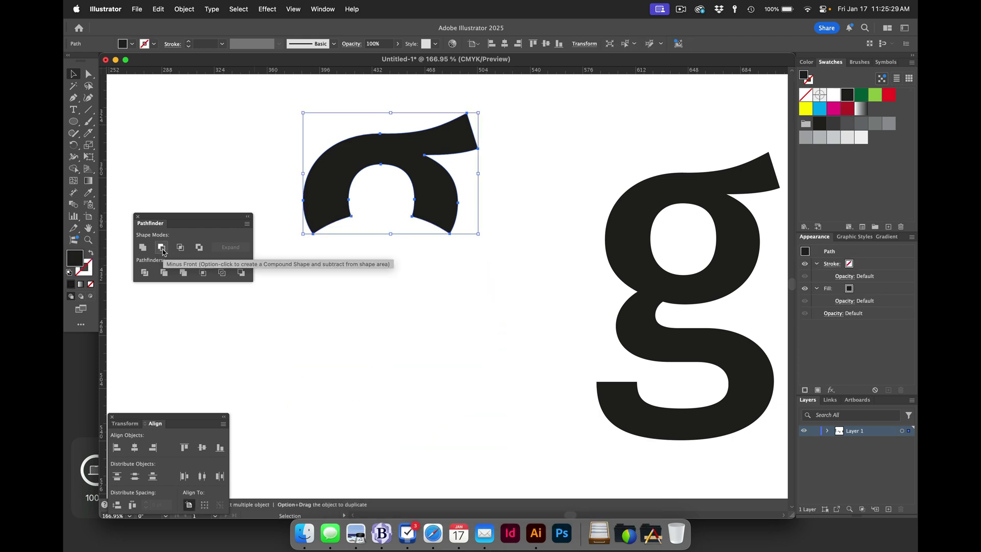
key("super+z")
left_click(181, 248)
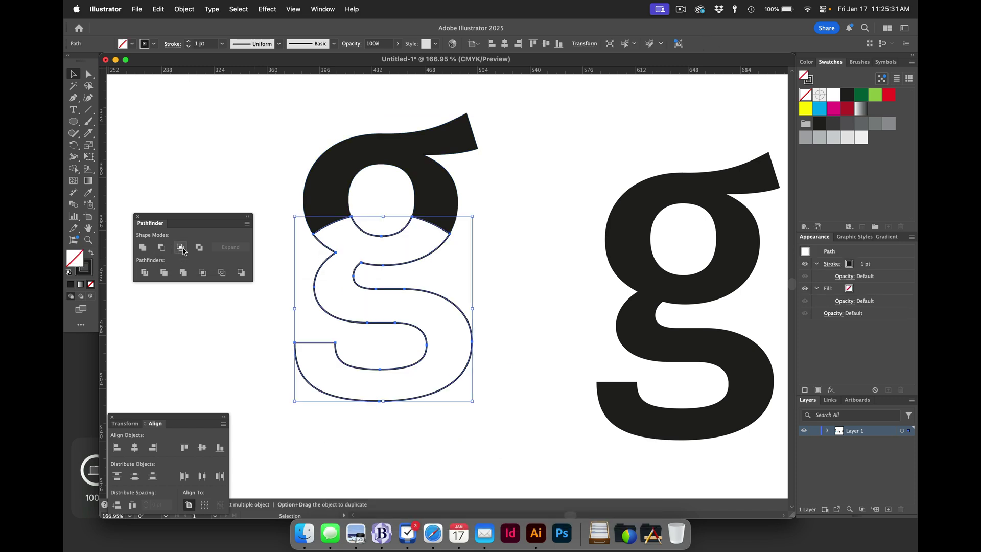
left_click(532, 291)
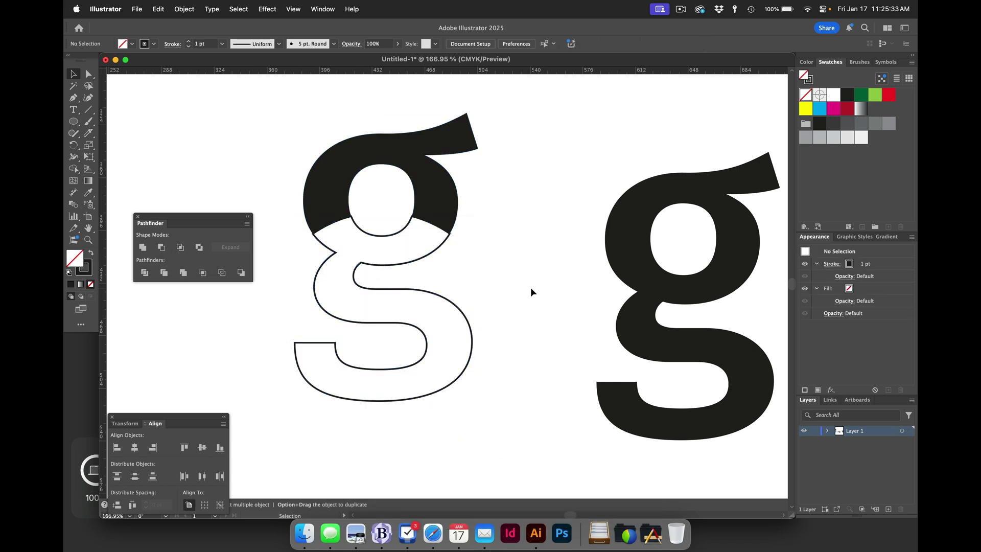
Step: Swap the fill and stroke of the outlined lower piece to make it solid black
left_click(470, 319)
key("shift+x")
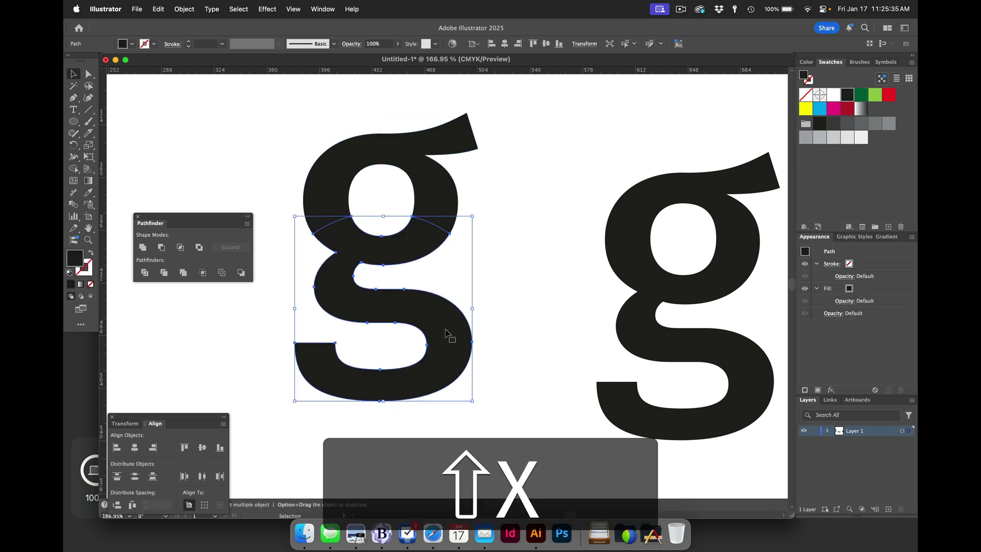
Step: Move the lower piece straight down away from the upper piece, and undo the move
left_click_drag(456, 333, 457, 366)
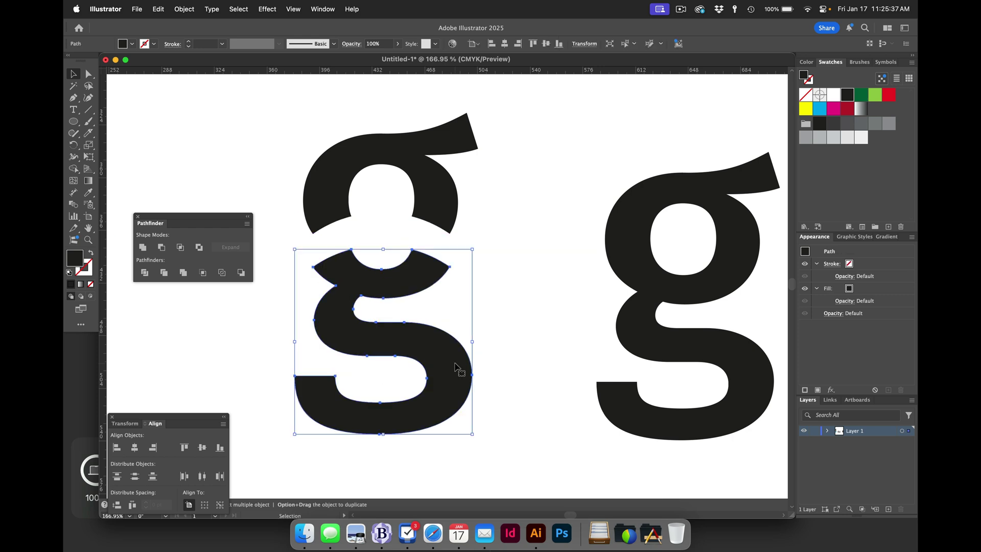
left_click(446, 212)
key("super+z")
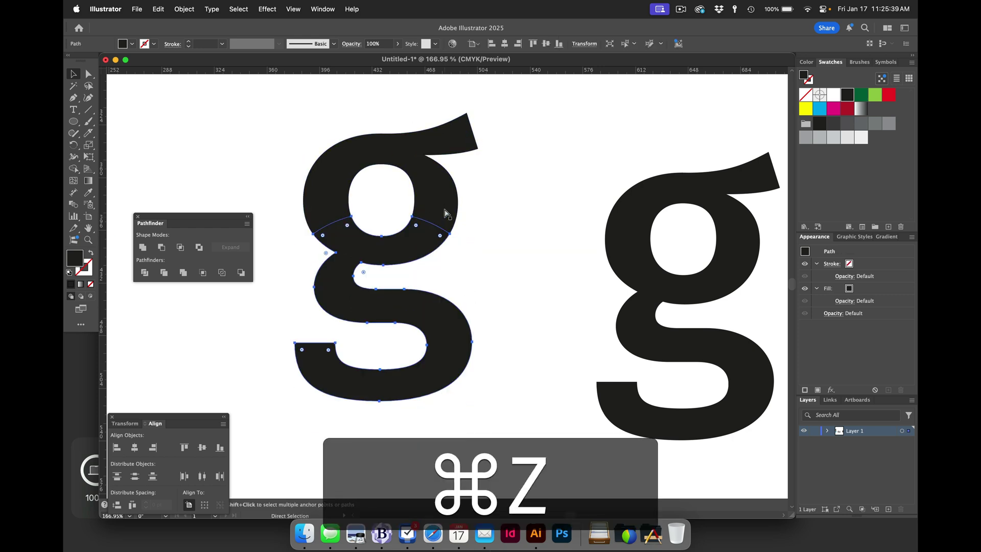
Step: Paste the copied g and circle in front again, and delete only the pasted full g
key("super+f")
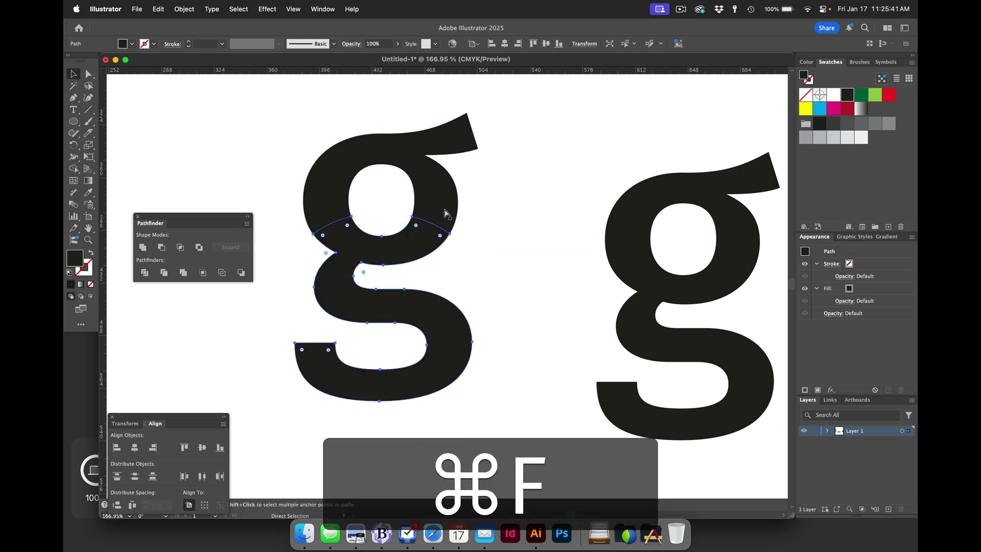
key("shift+super+a")
left_click(441, 203)
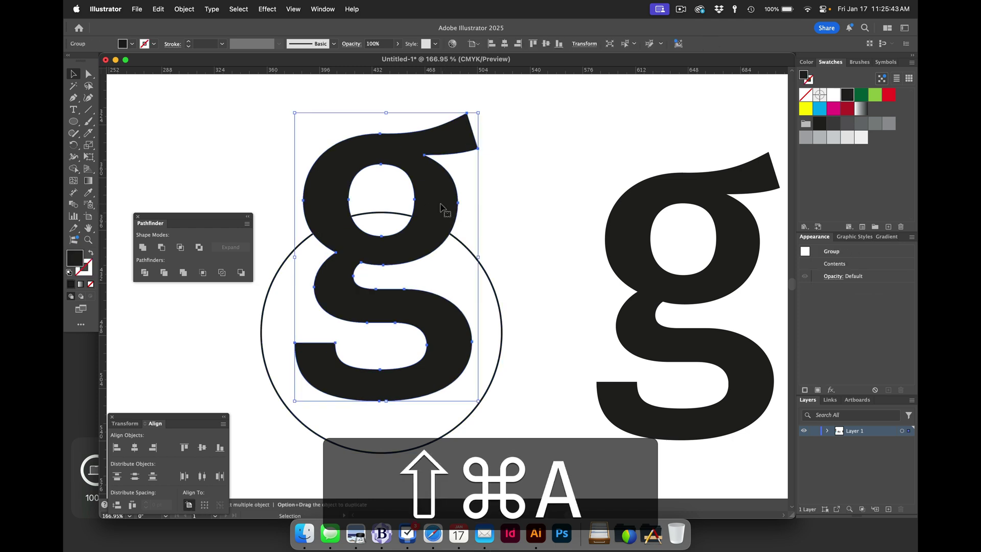
key("BackSpace")
Step: Separate the pieces by moving the upper one up and to the right and the lower one down within the circle
left_click_drag(441, 204, 517, 165)
left_click_drag(453, 243, 474, 269)
left_click(493, 281)
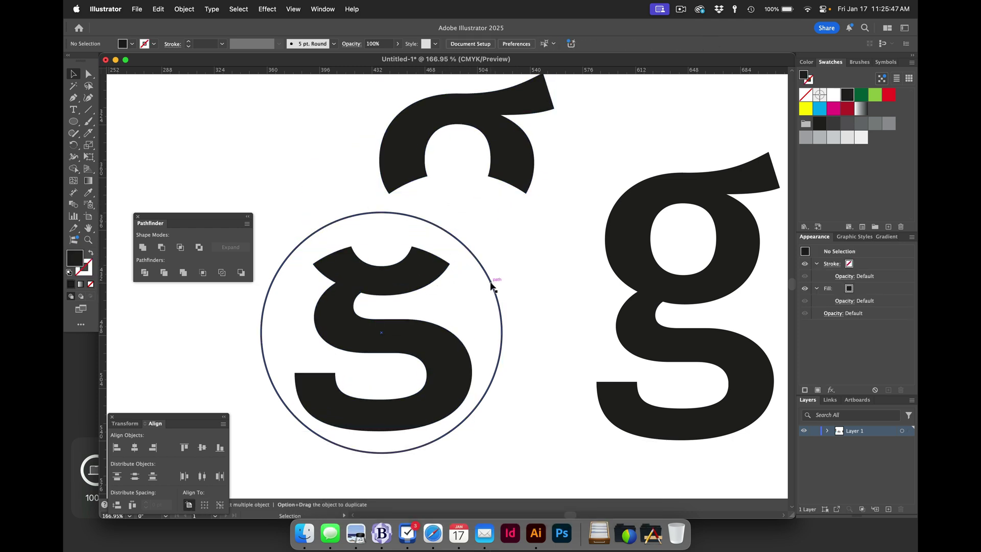
left_click(493, 282)
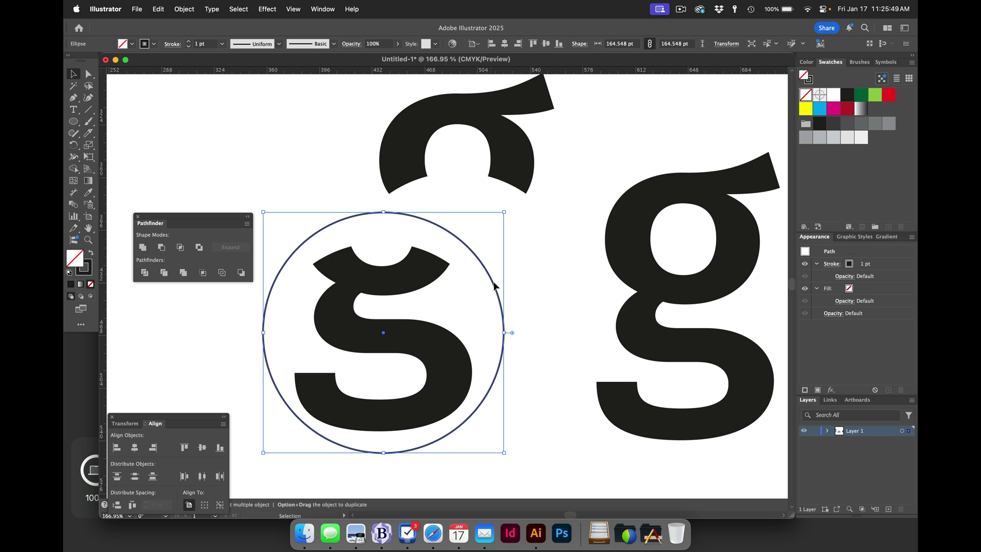
Step: Undo the moves of the circle and both g pieces to restore their original positions
key("super+z")
key("super+z")
key("super+z")
key("super+z")
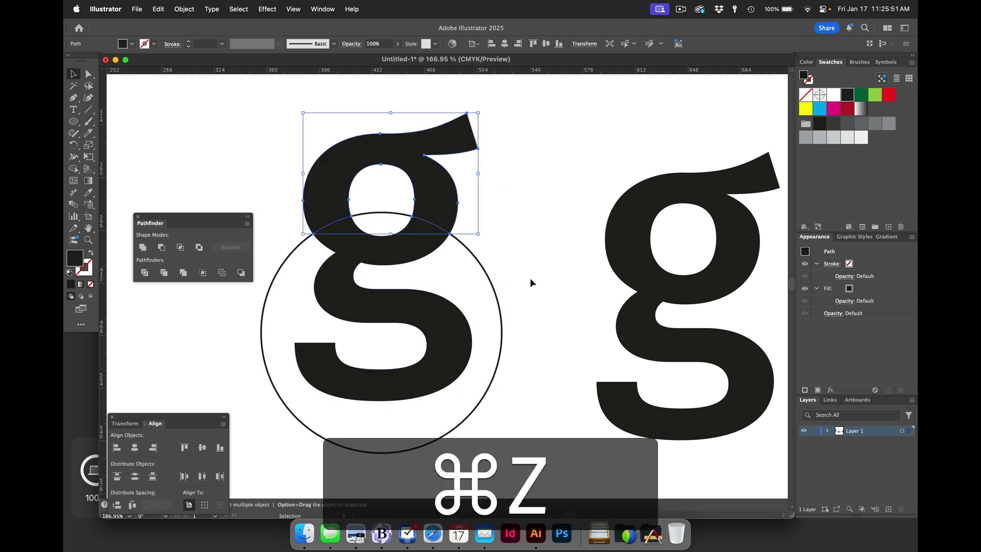
key("alt+super+0")
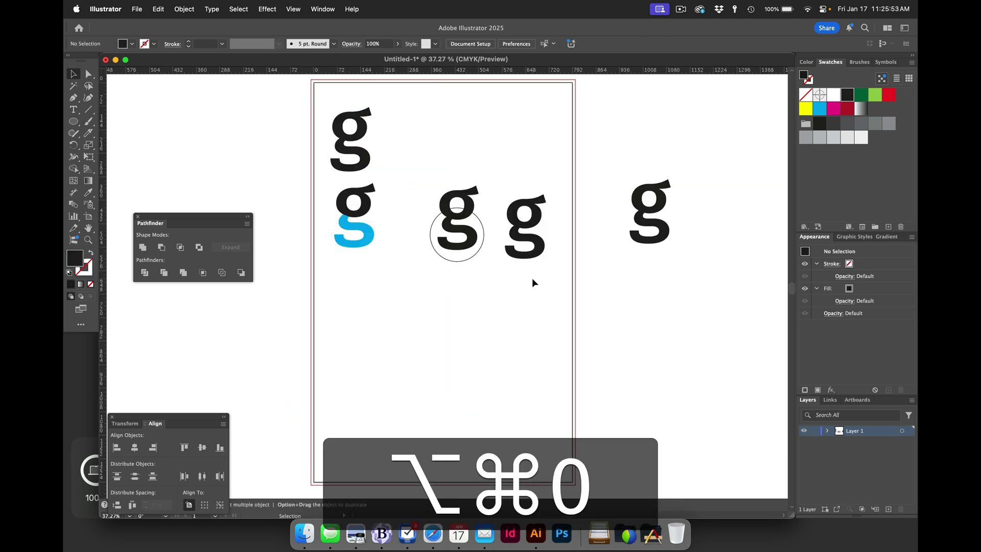